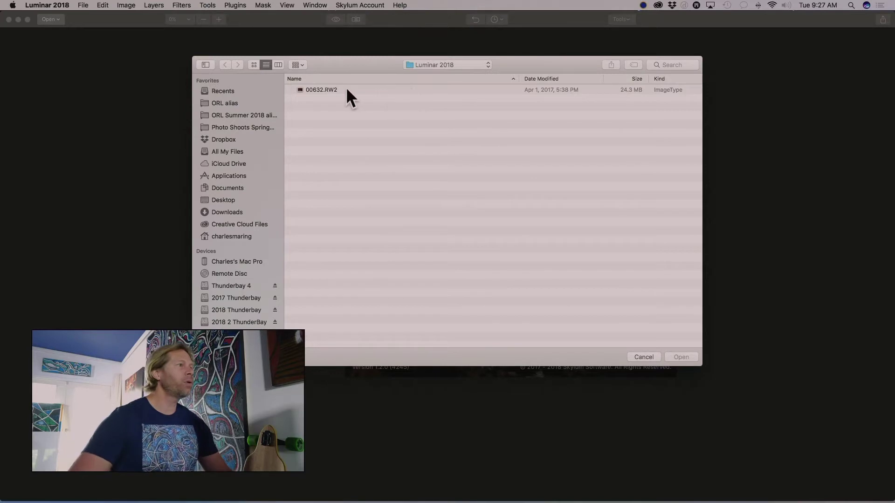
# Open the raw photo 00632.RW2 and show the preset strip below it
pyautogui.click(314, 89)
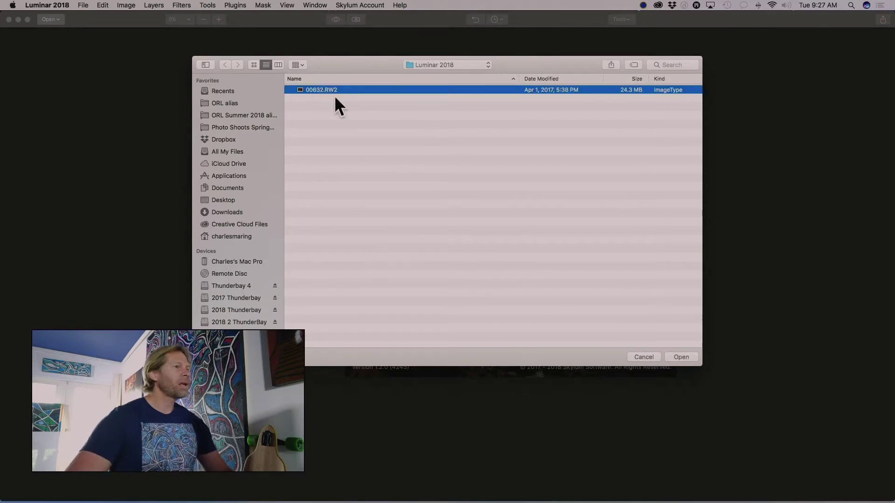
pyautogui.click(679, 355)
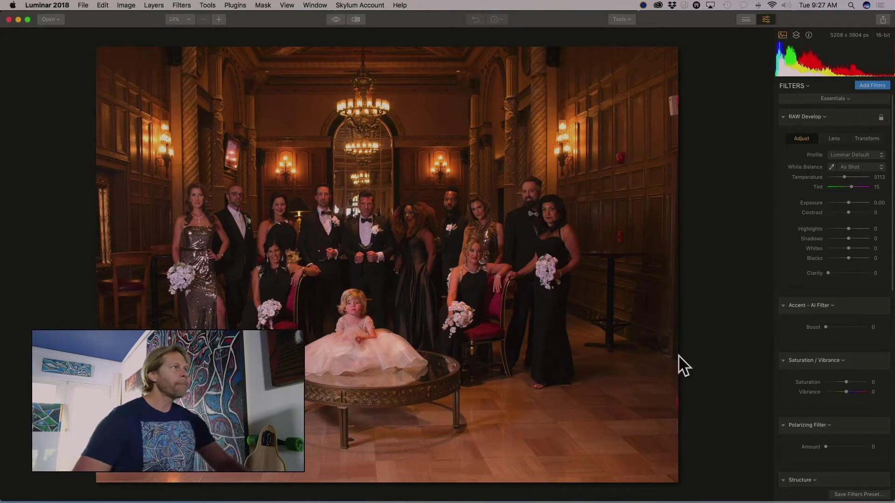
pyautogui.click(746, 19)
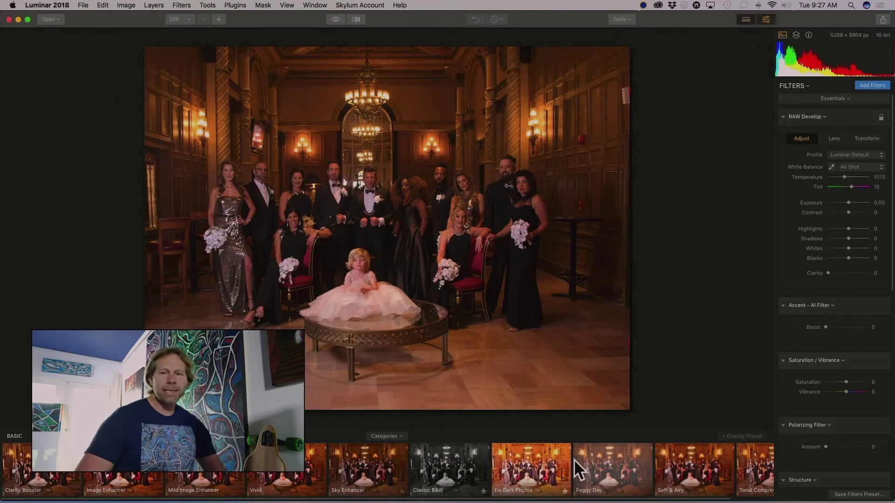
# Try the Image Enhancer preset and the Classic B&W preset on the photo, lowering the B&W amount to 30 and restoring it to 100
pyautogui.click(145, 470)
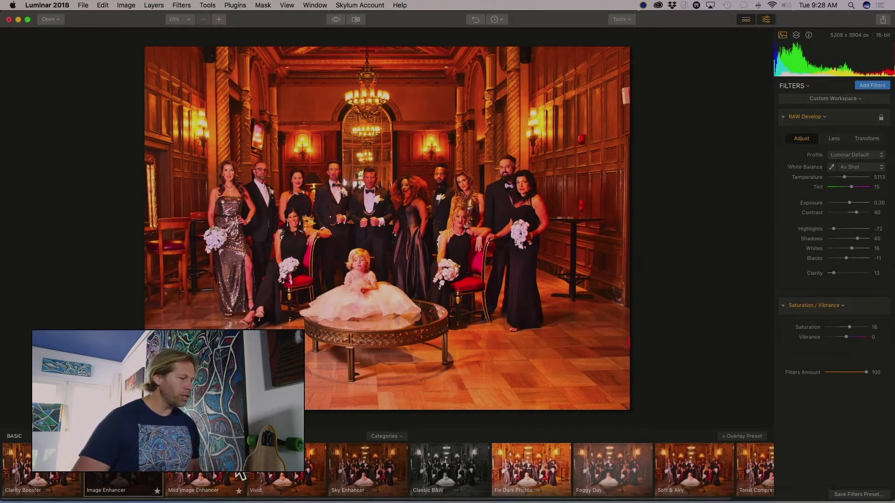
pyautogui.click(463, 470)
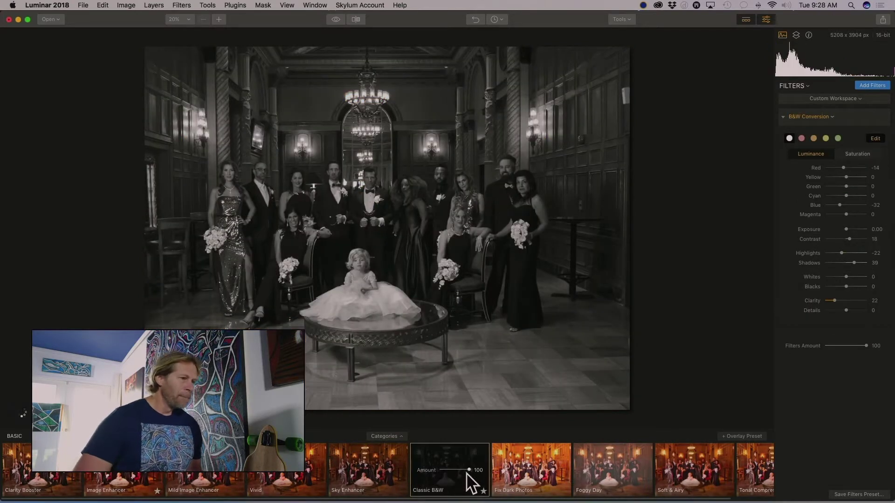
pyautogui.moveTo(469, 469); pyautogui.dragTo(448, 469)
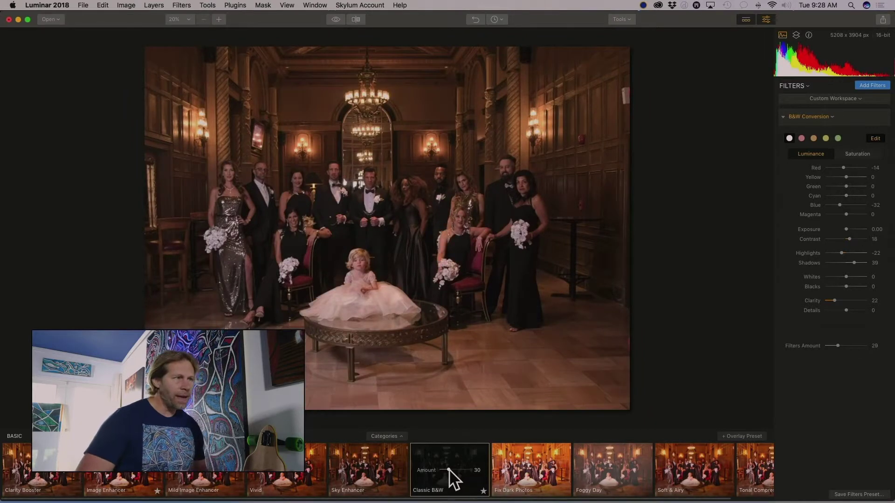
pyautogui.moveTo(449, 469); pyautogui.dragTo(486, 467)
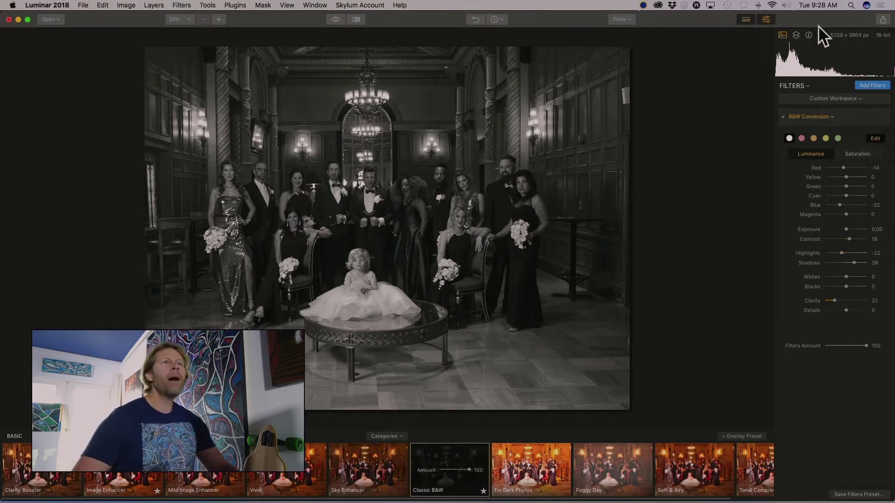
# Hide the preset strip, and hide and restore the filters side panel
pyautogui.click(744, 19)
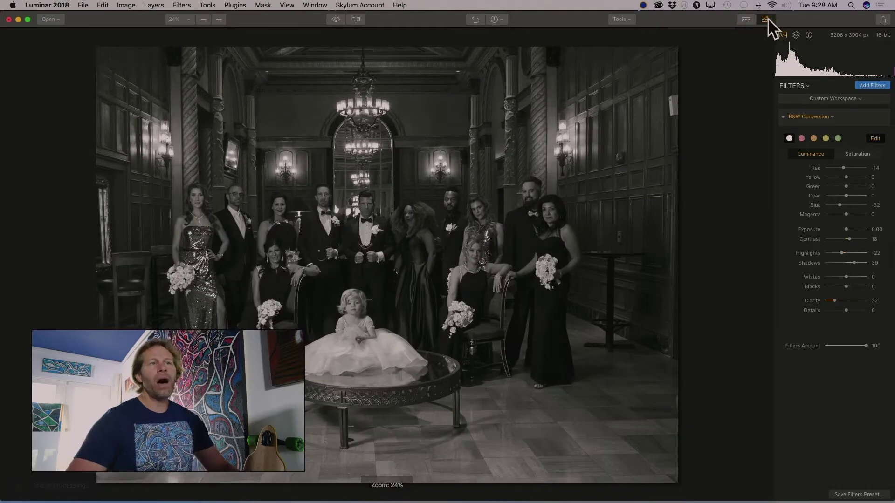
pyautogui.click(766, 19)
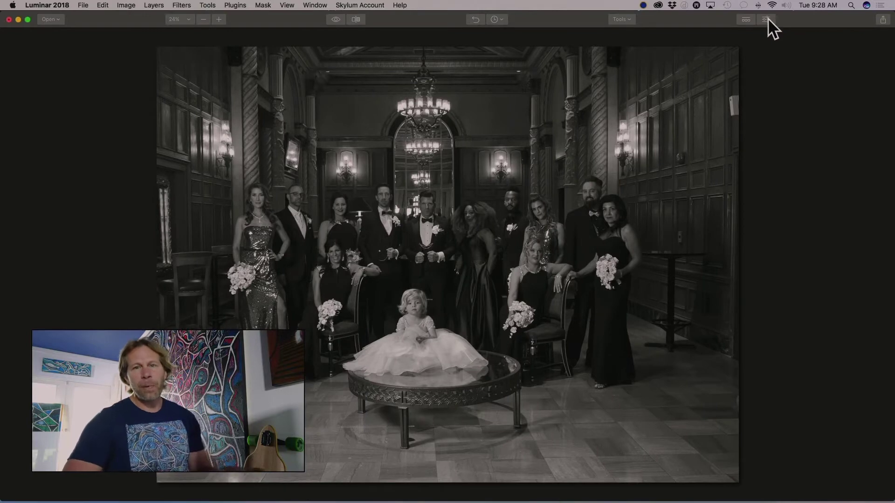
pyautogui.click(765, 20)
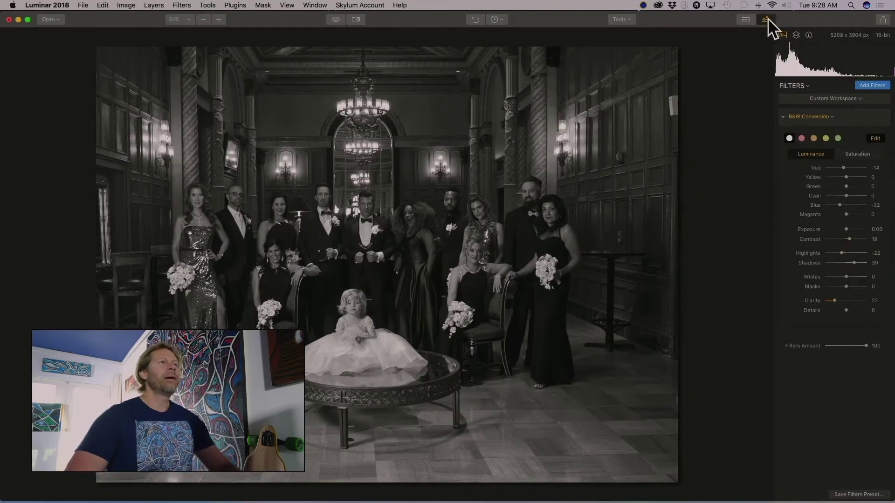
# Look over the available editing tools and revert the photo to its Original state in the edit history
pyautogui.click(621, 19)
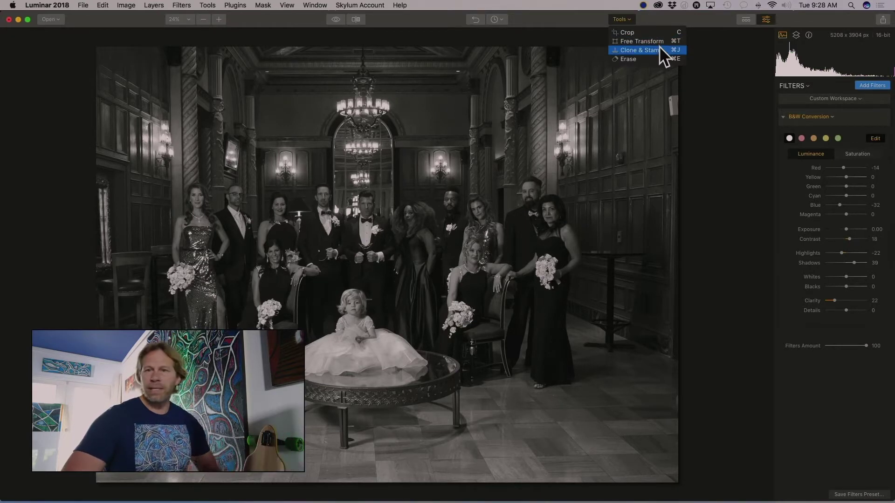
pyautogui.click(562, 18)
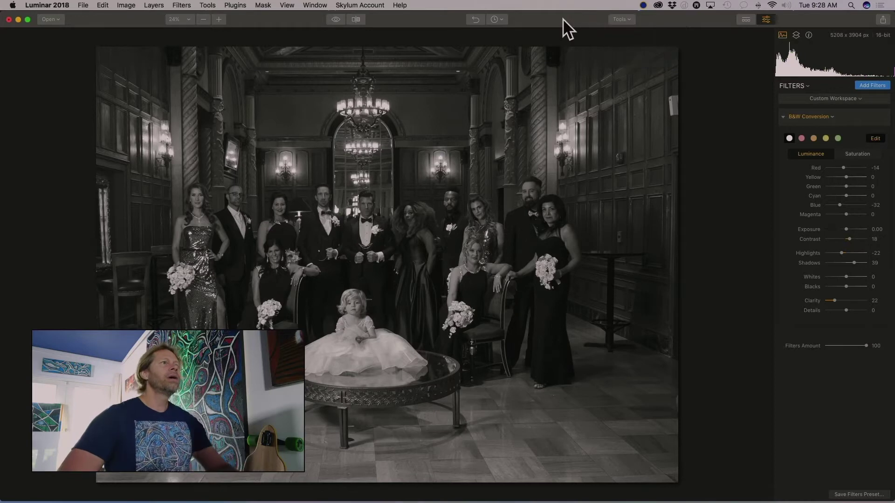
pyautogui.click(495, 20)
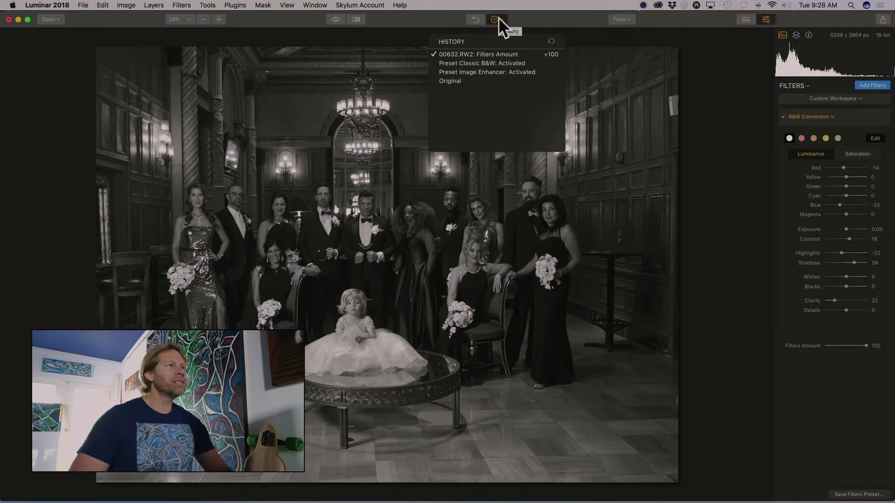
pyautogui.click(465, 77)
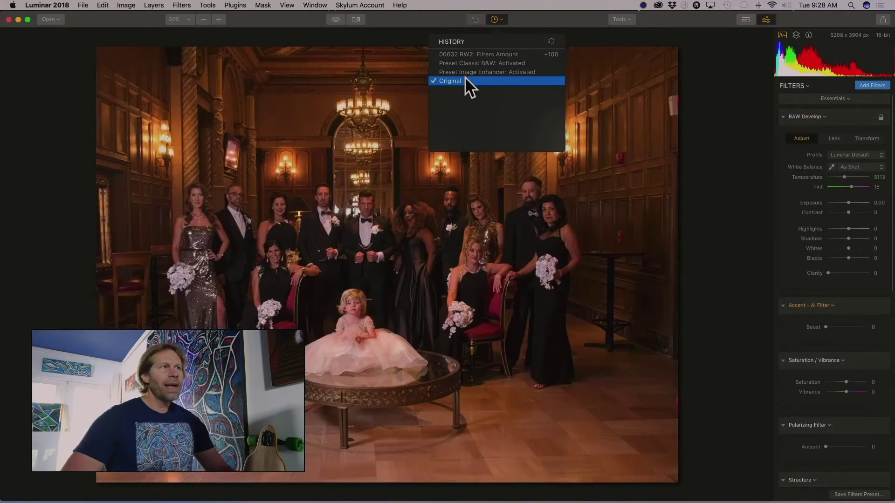
pyautogui.click(527, 10)
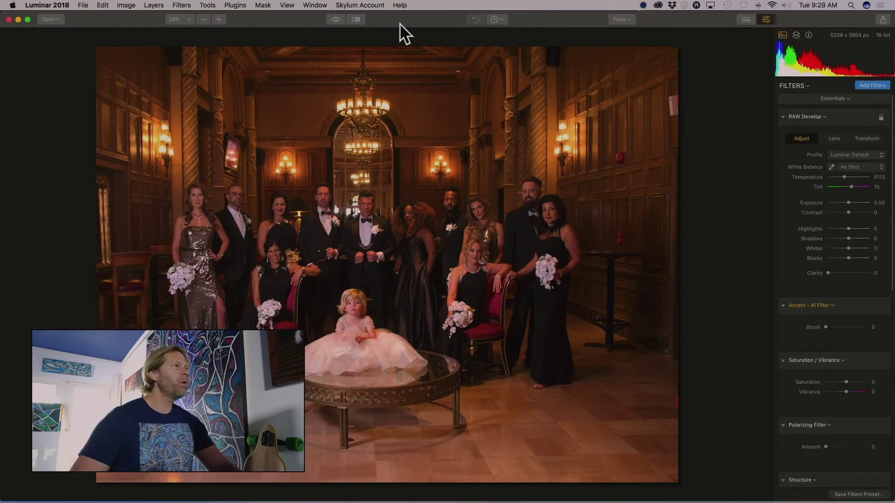
# Check the before/after split comparison, leave it, and try zooming the photo to 25%
pyautogui.click(355, 19)
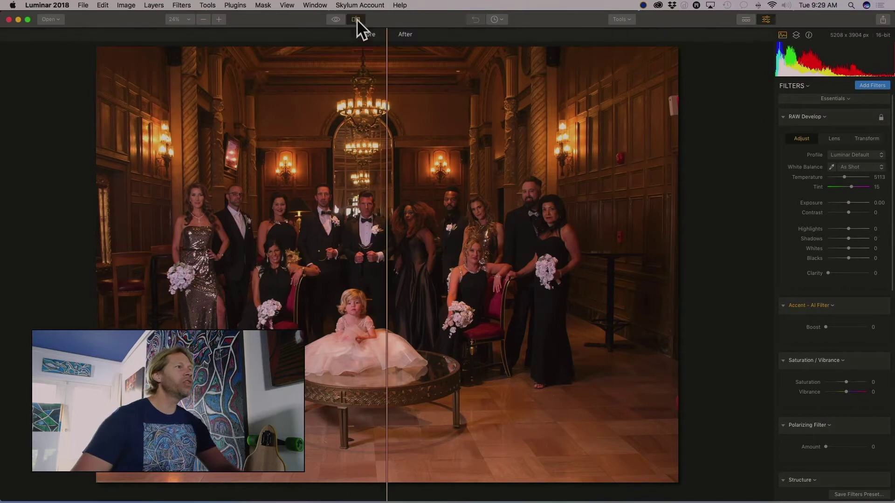
pyautogui.click(356, 19)
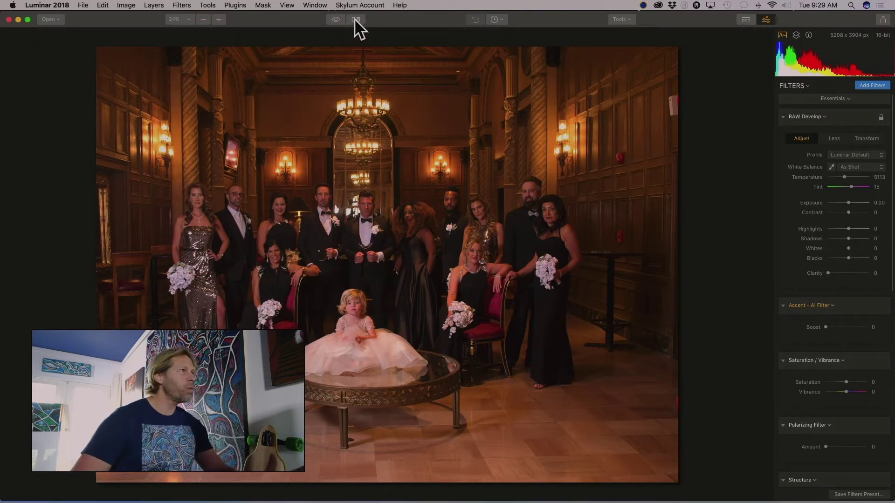
pyautogui.click(217, 19)
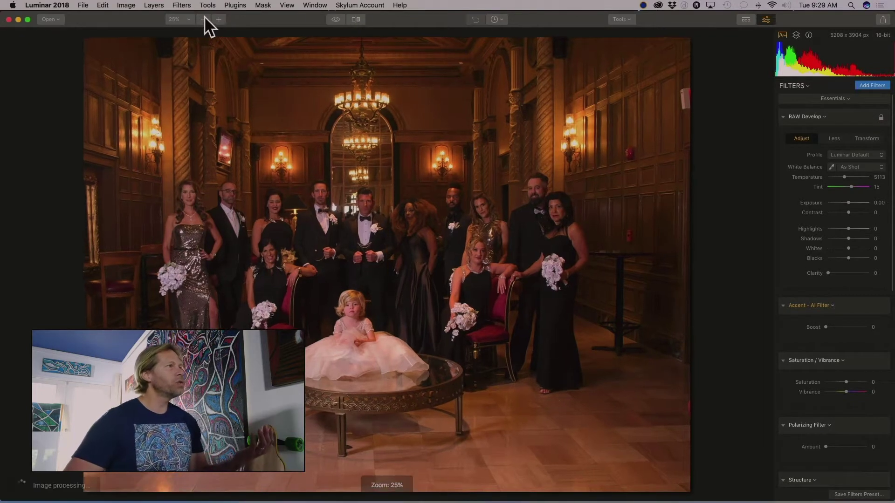
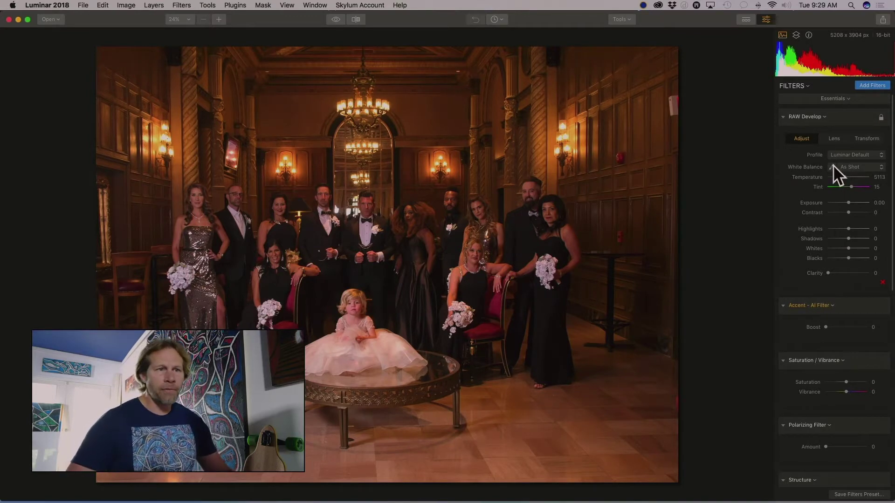
# Collapse and re-expand the RAW Develop filter, examine its Lens and Transform settings, and return to its Adjust settings
pyautogui.scroll(-1, 816, 249)
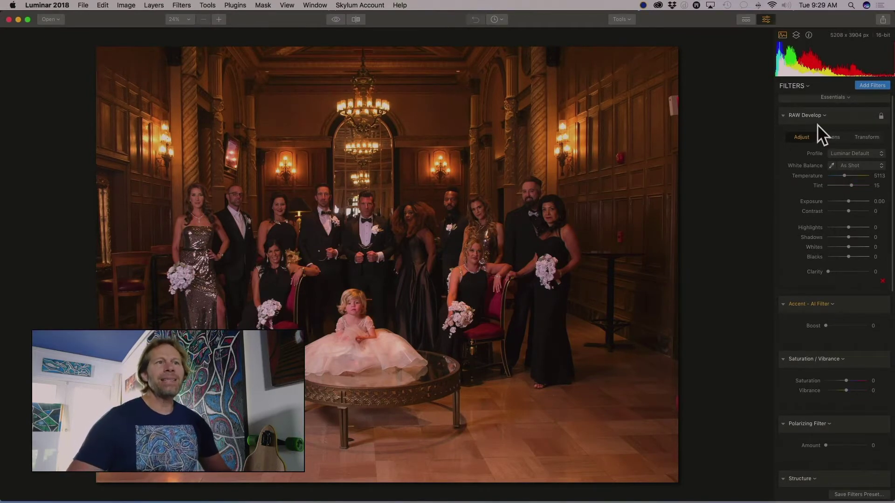
pyautogui.click(783, 115)
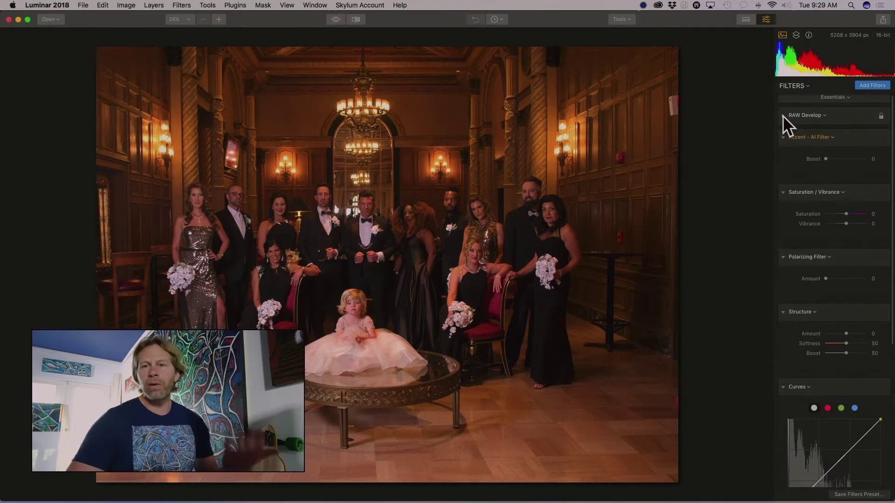
pyautogui.click(783, 115)
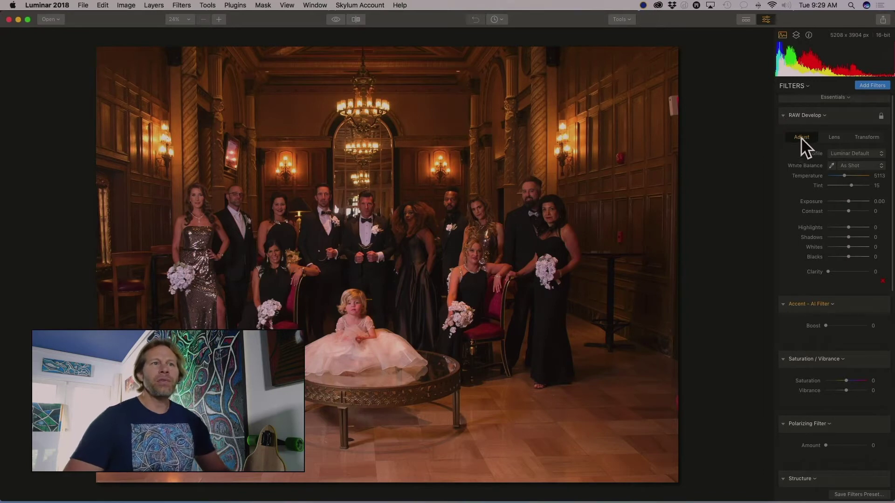
pyautogui.scroll(1, 853, 195)
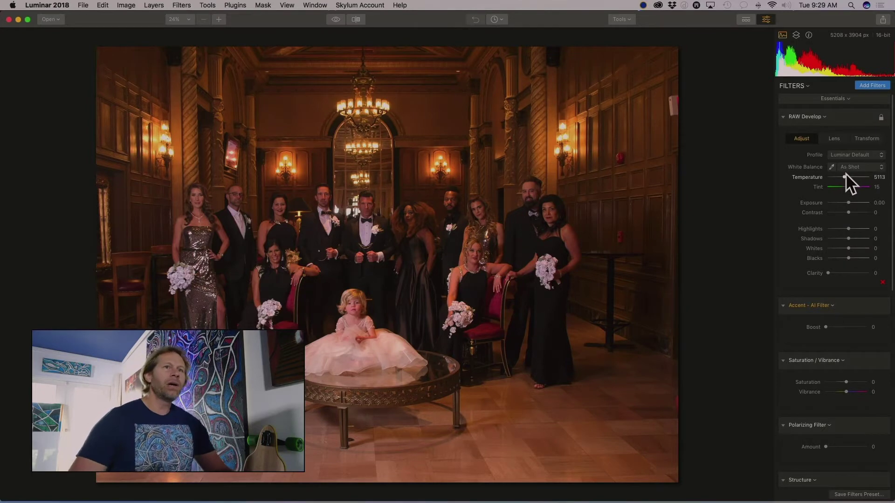
pyautogui.click(833, 138)
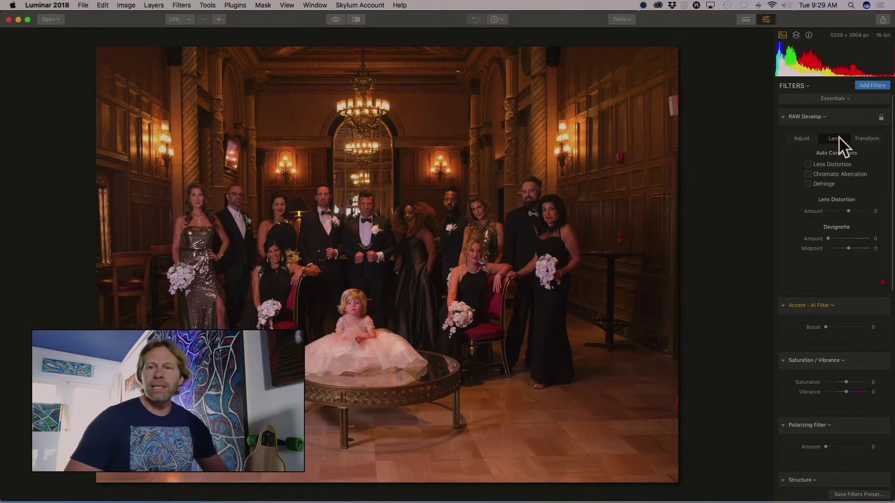
pyautogui.click(870, 138)
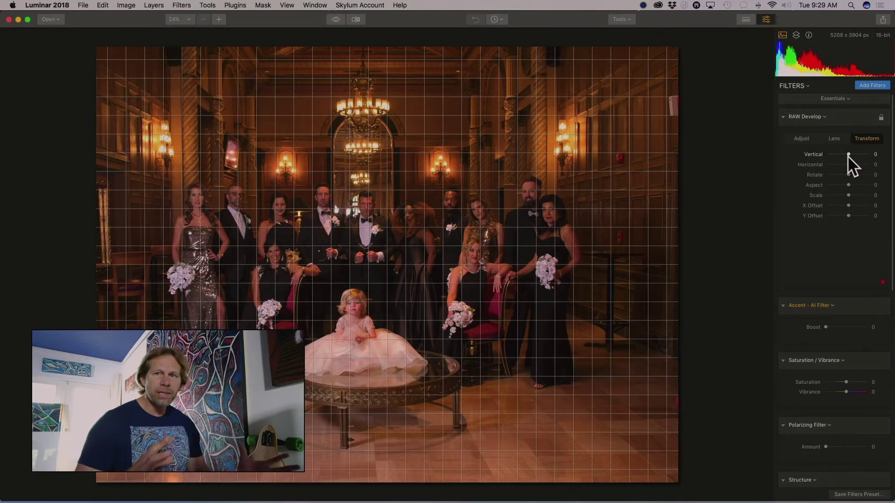
pyautogui.click(802, 139)
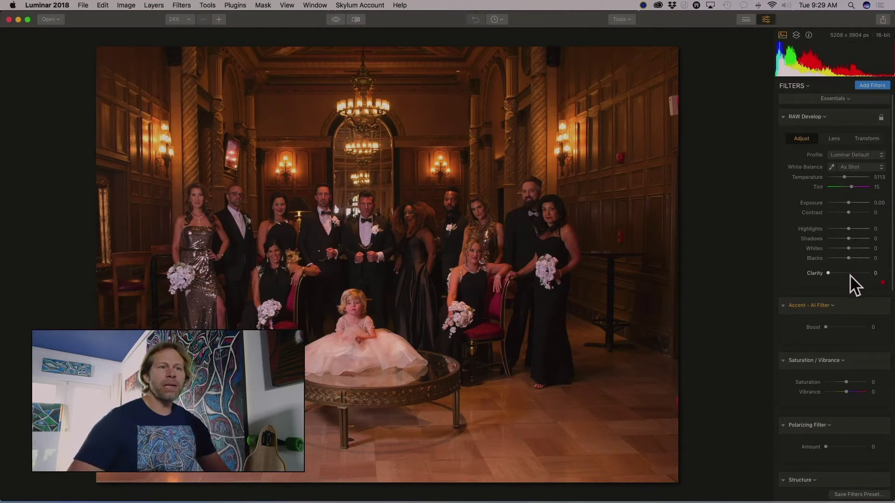
# Look through the remaining Essentials workspace filters, from Accent - AI Filter down to Vignette
pyautogui.scroll(-5, 844, 335)
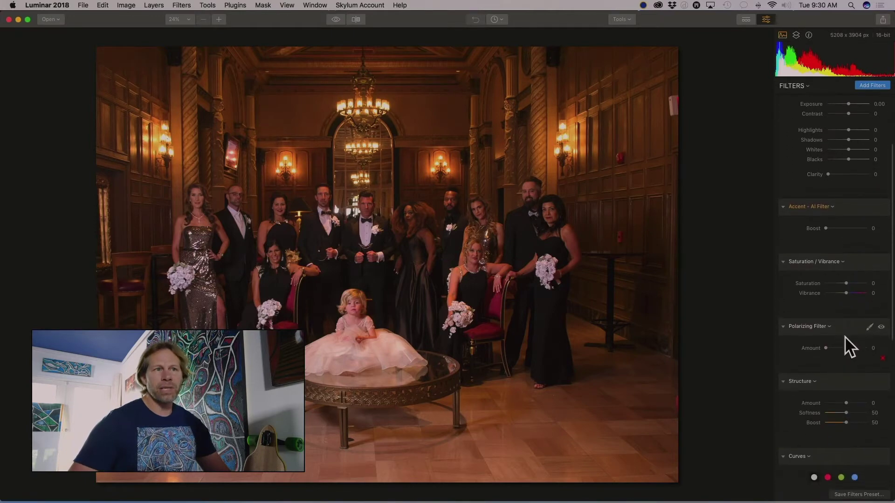
pyautogui.scroll(5, 848, 340)
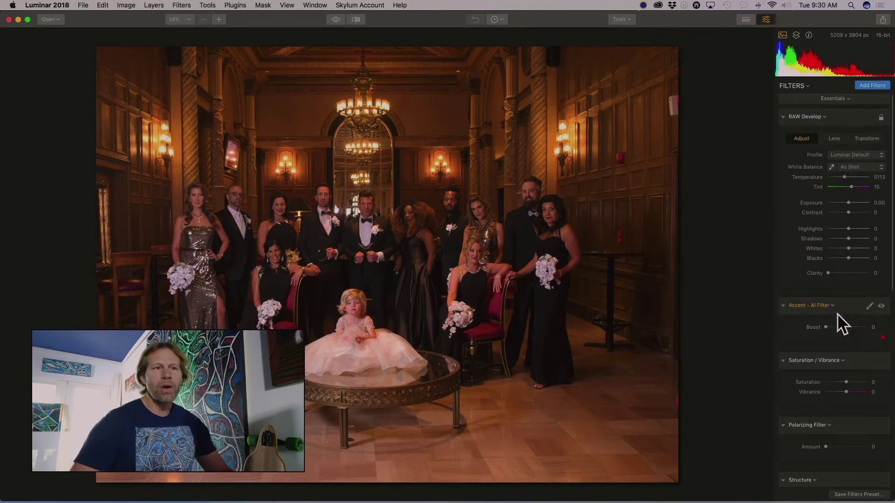
pyautogui.scroll(-15, 839, 324)
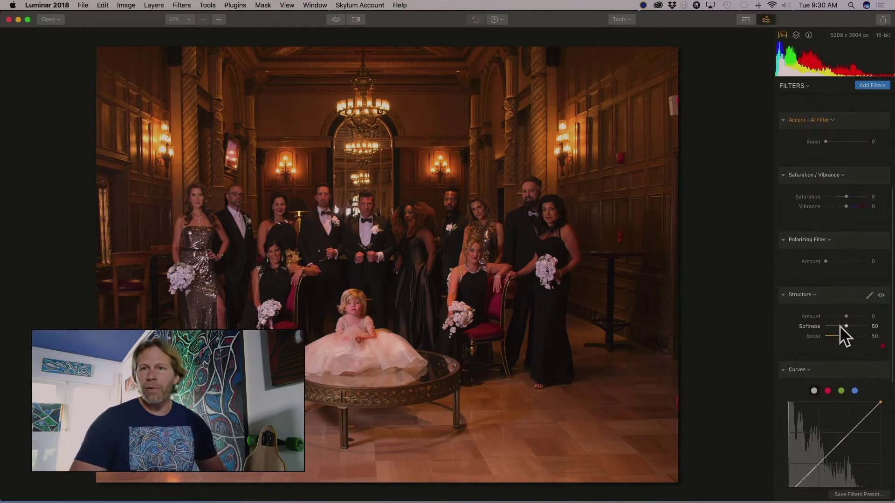
pyautogui.scroll(-3, 838, 342)
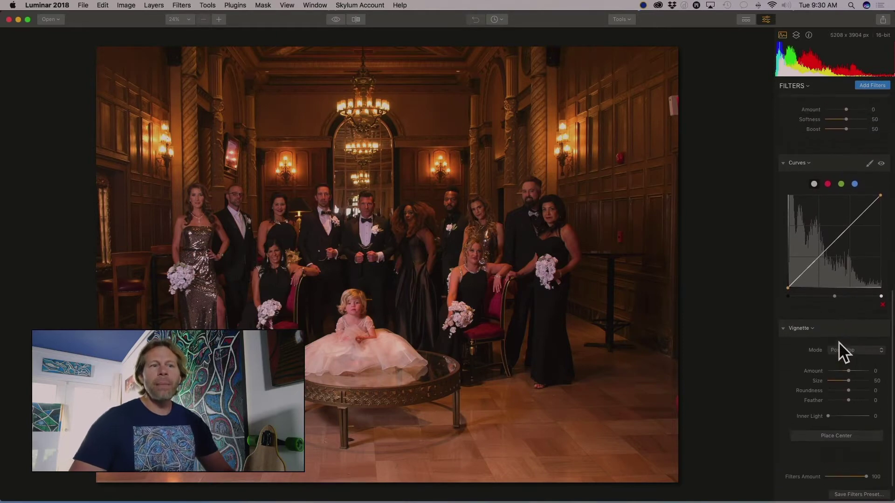
pyautogui.scroll(15, 838, 342)
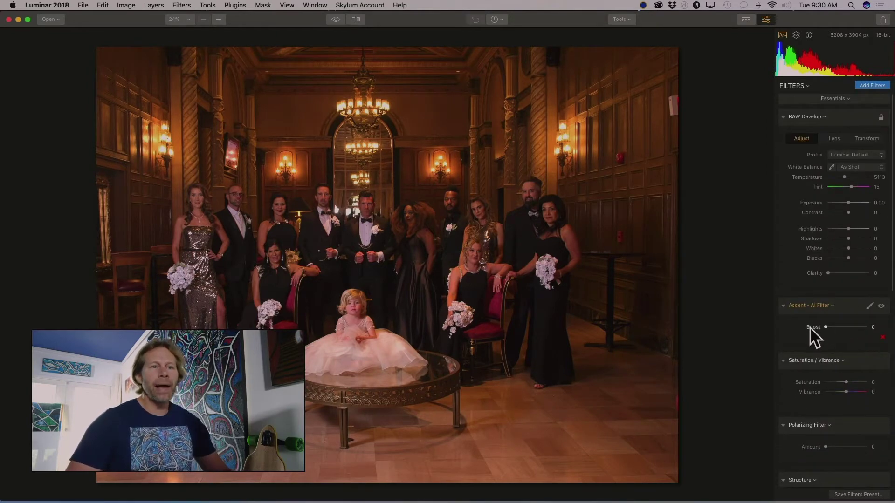
# Remove the Accent - AI Filter, Saturation / Vibrance, Structure, Polarizing Filter, Curves and Vignette filters from the workspace, keeping only RAW Develop
pyautogui.click(783, 306)
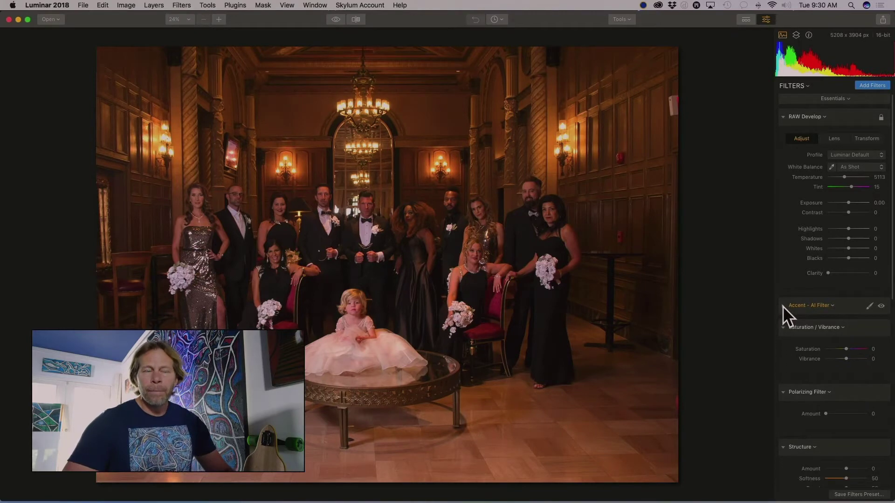
pyautogui.click(782, 306)
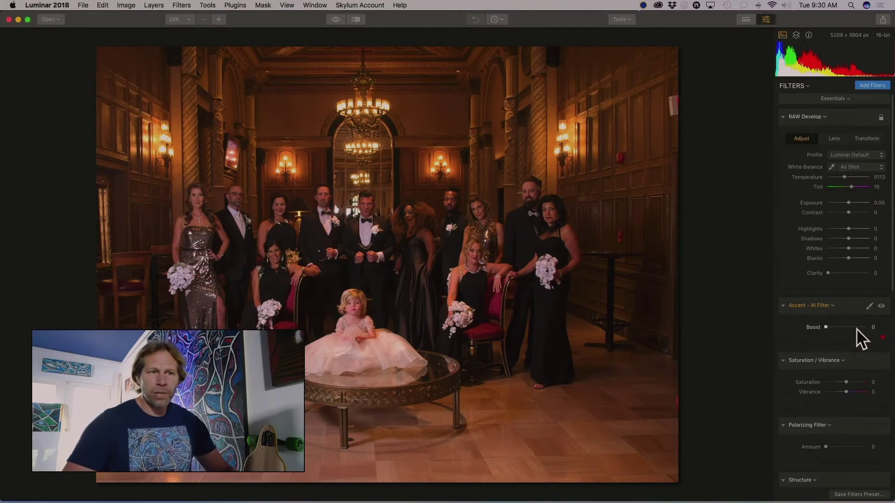
pyautogui.click(882, 337)
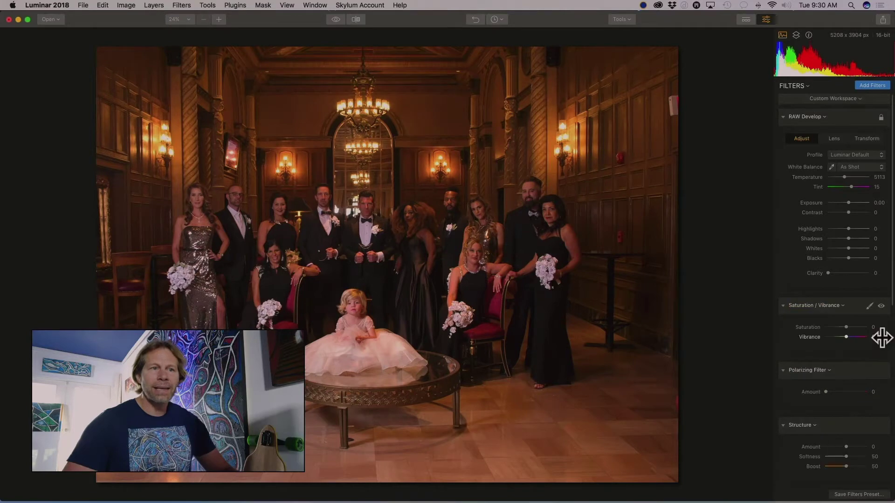
pyautogui.click(882, 346)
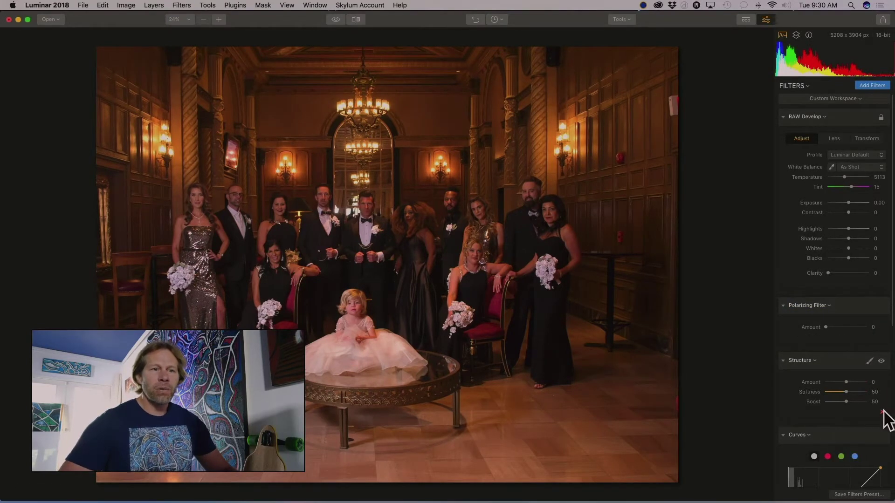
pyautogui.click(882, 412)
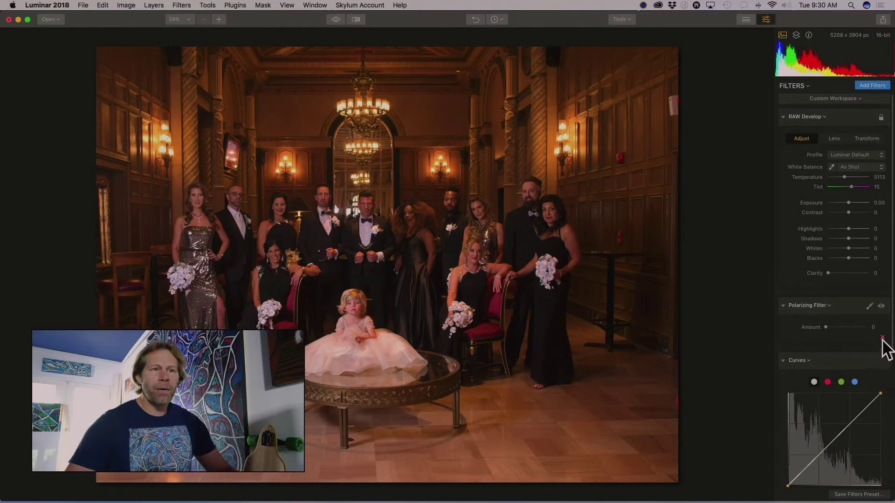
pyautogui.click(882, 341)
pyautogui.scroll(-3, 878, 428)
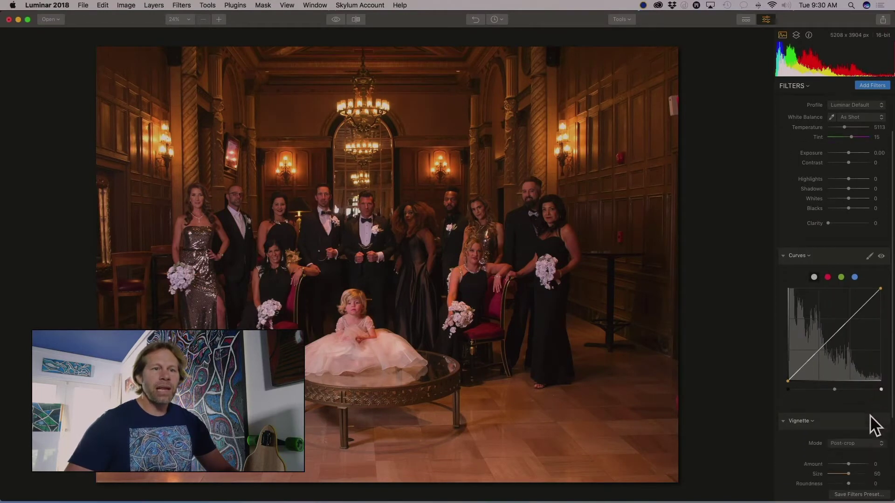
pyautogui.click(881, 371)
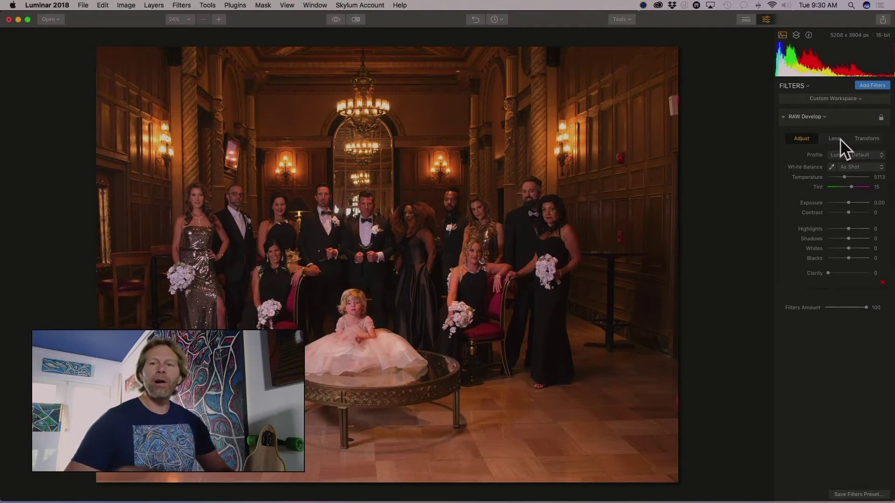
# Try out the Accent - AI Filter from the filters catalog with Boost at 44, and remove the filter again
pyautogui.click(872, 85)
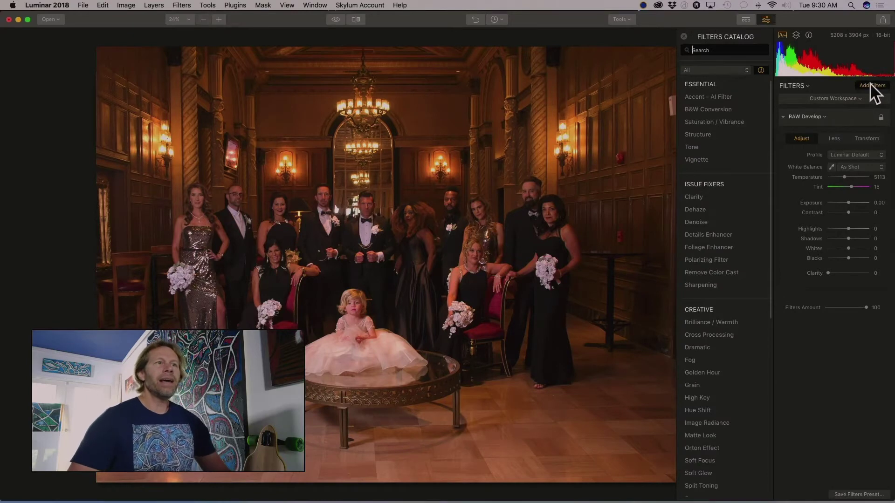
pyautogui.moveTo(700, 99)
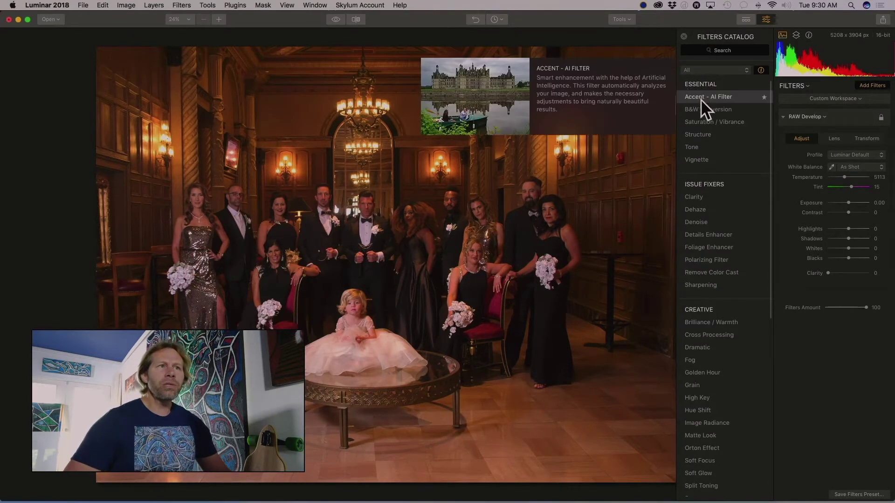
pyautogui.click(708, 96)
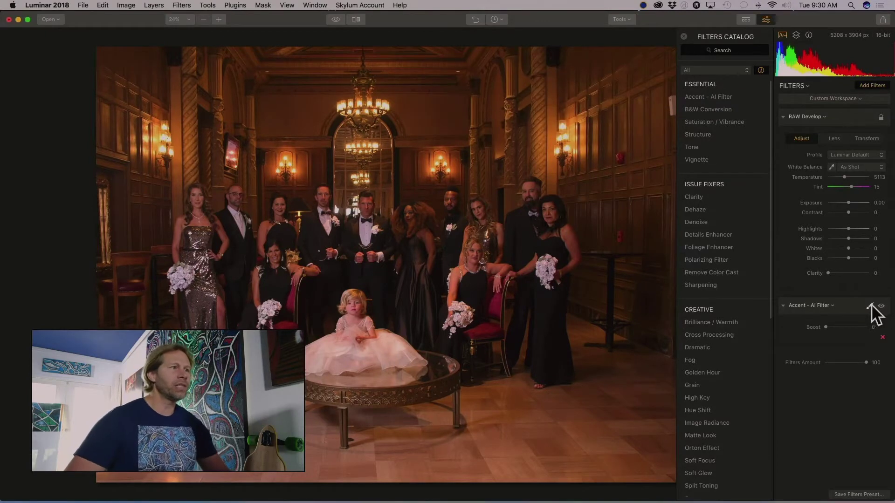
pyautogui.moveTo(825, 326); pyautogui.dragTo(843, 326)
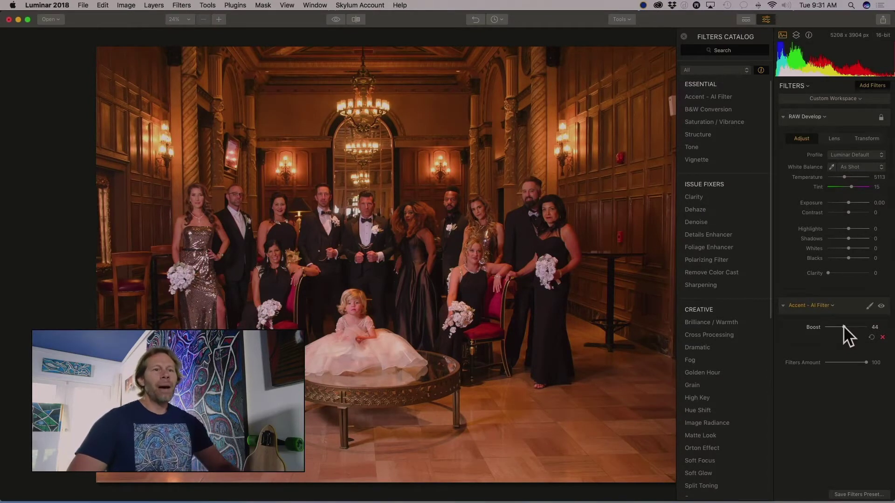
pyautogui.moveTo(843, 325); pyautogui.dragTo(812, 328)
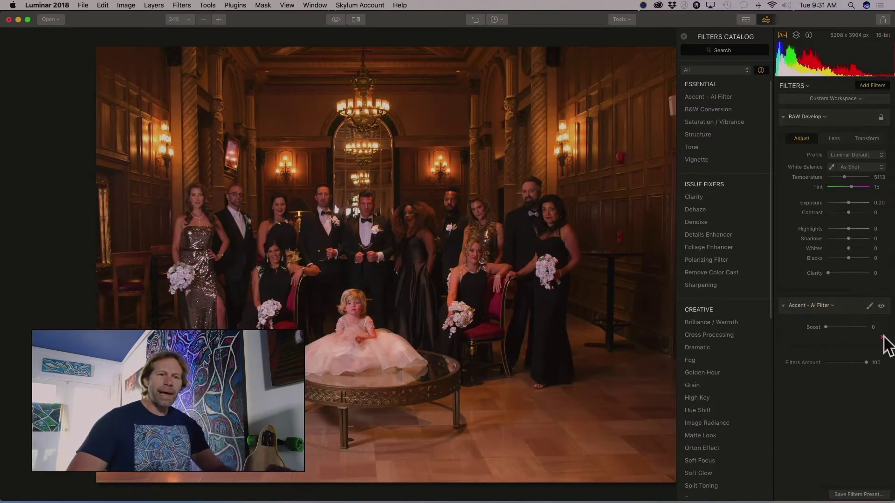
pyautogui.press('Delete')
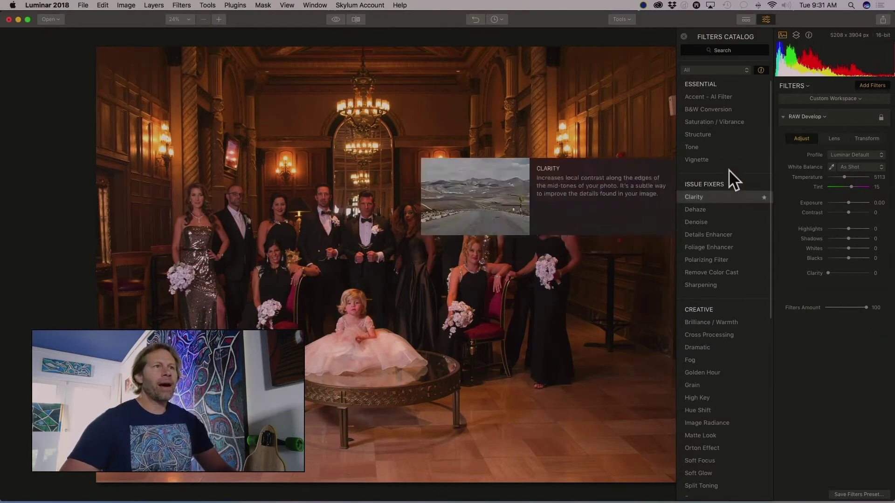
# Look through the filters catalog and its descriptions, from the Essential and Issue Fixers groups through Creative and Professional to Utility
pyautogui.moveTo(741, 111)
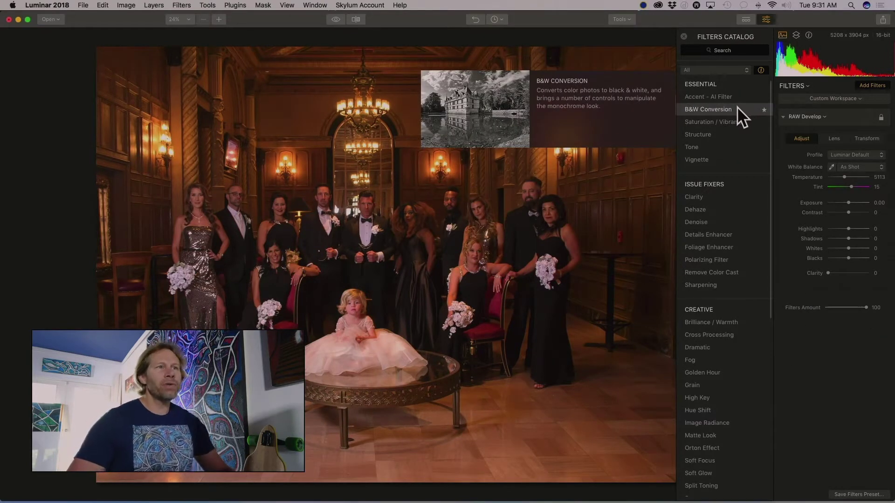
pyautogui.moveTo(711, 137)
pyautogui.moveTo(715, 156)
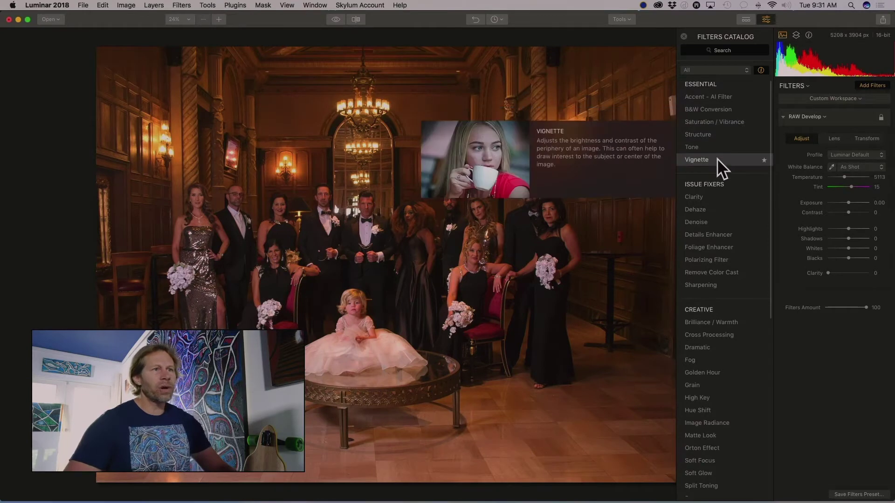
pyautogui.moveTo(717, 192)
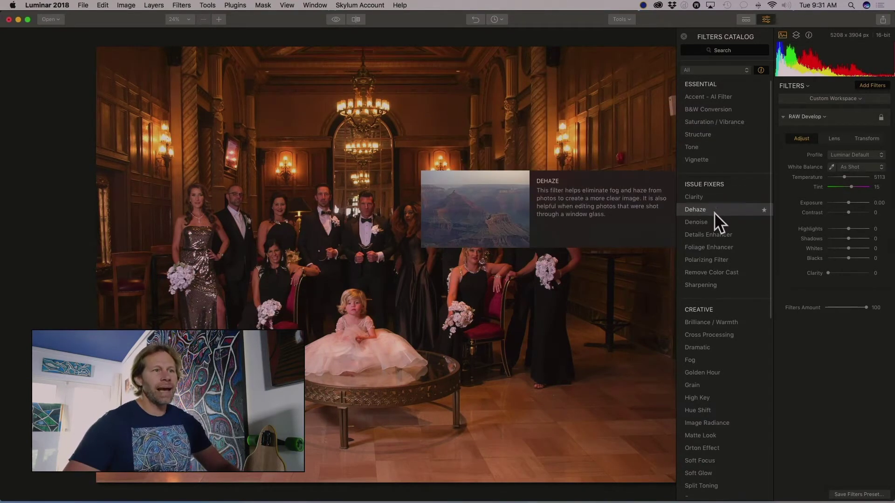
pyautogui.moveTo(714, 220)
pyautogui.moveTo(733, 270)
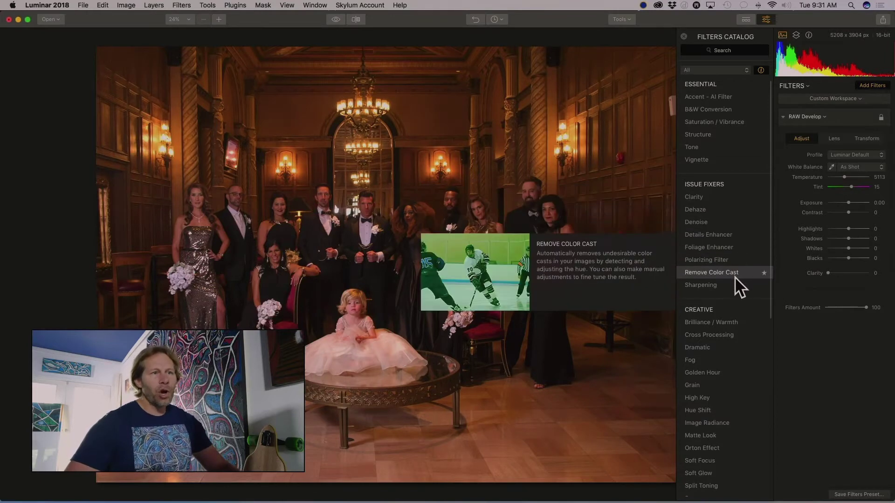
pyautogui.scroll(-5, 735, 275)
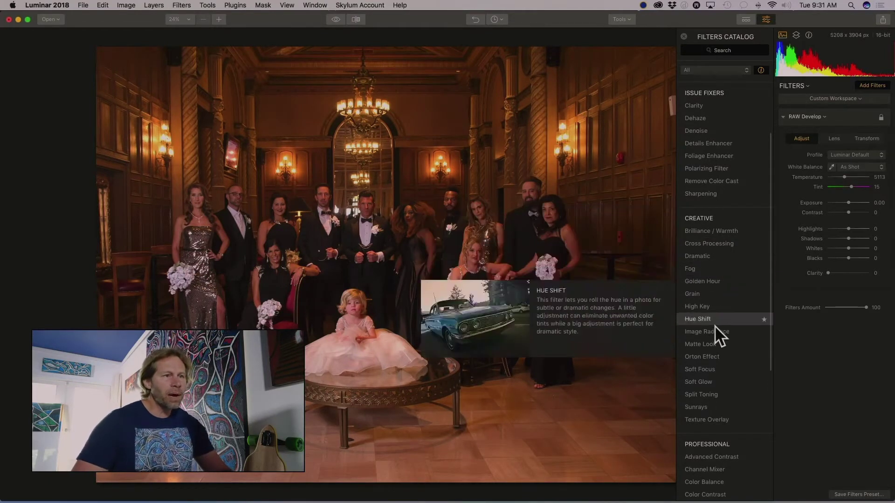
pyautogui.moveTo(728, 379)
pyautogui.scroll(-3, 728, 378)
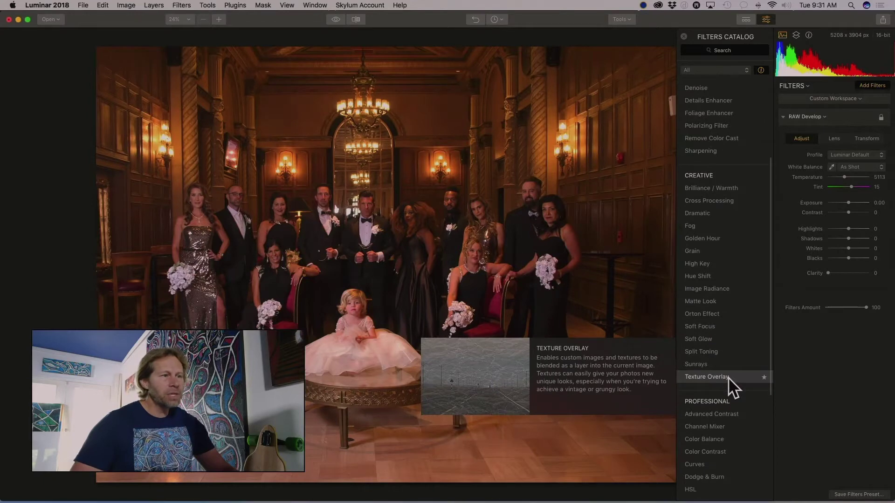
pyautogui.scroll(-8, 727, 376)
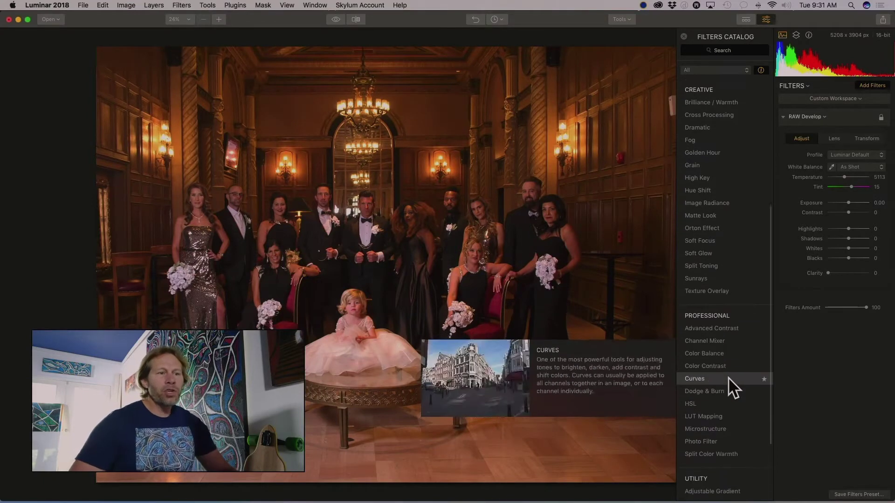
pyautogui.scroll(-1, 729, 378)
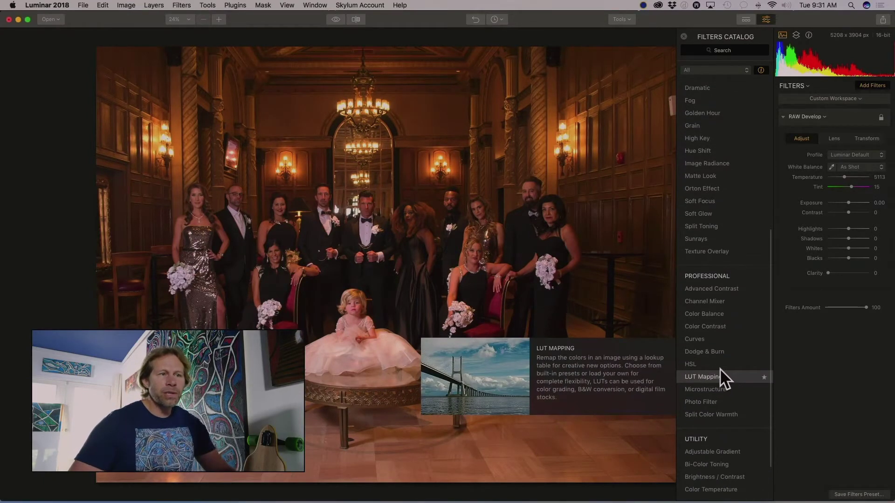
pyautogui.moveTo(700, 335)
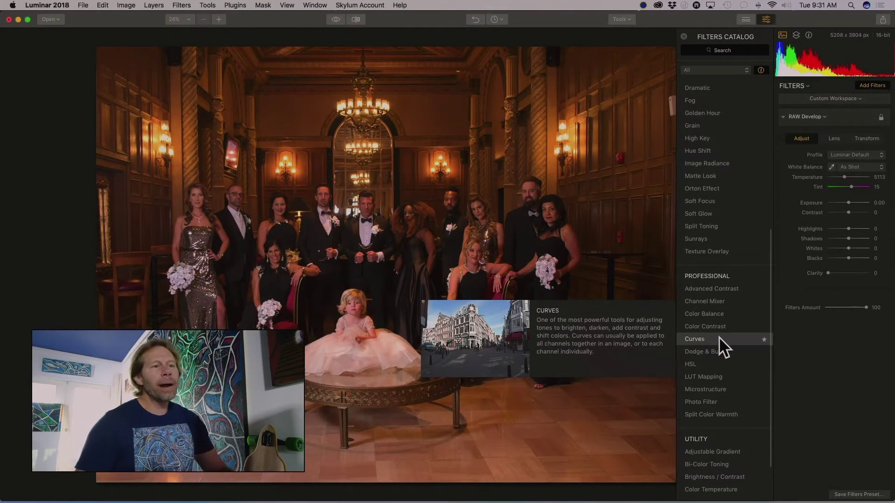
pyautogui.scroll(-4, 718, 336)
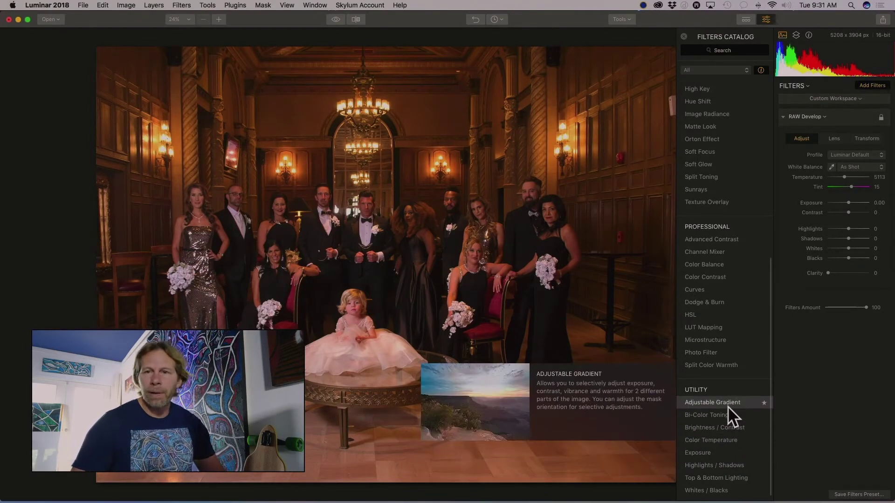
pyautogui.scroll(10, 728, 406)
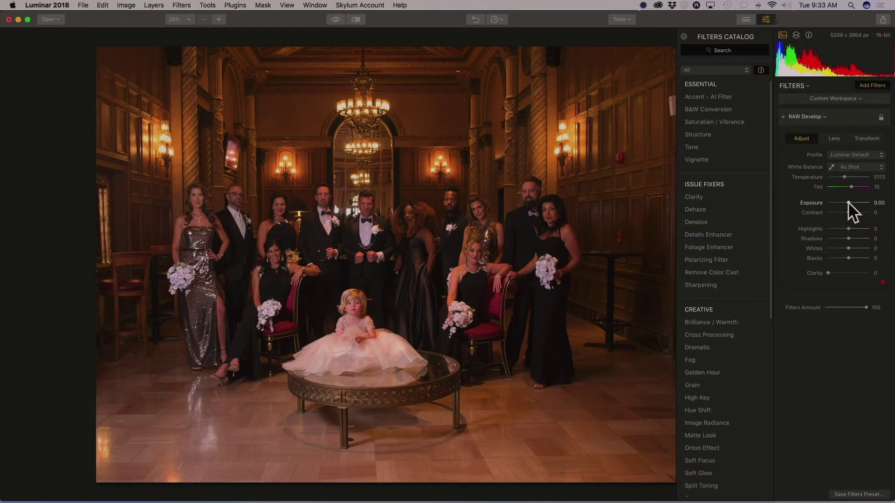
# In RAW Develop, set Exposure to 0.52, Contrast to 6, Highlights to -100, Shadows to 20 and Whites to -8
pyautogui.moveTo(848, 202); pyautogui.dragTo(852, 200)
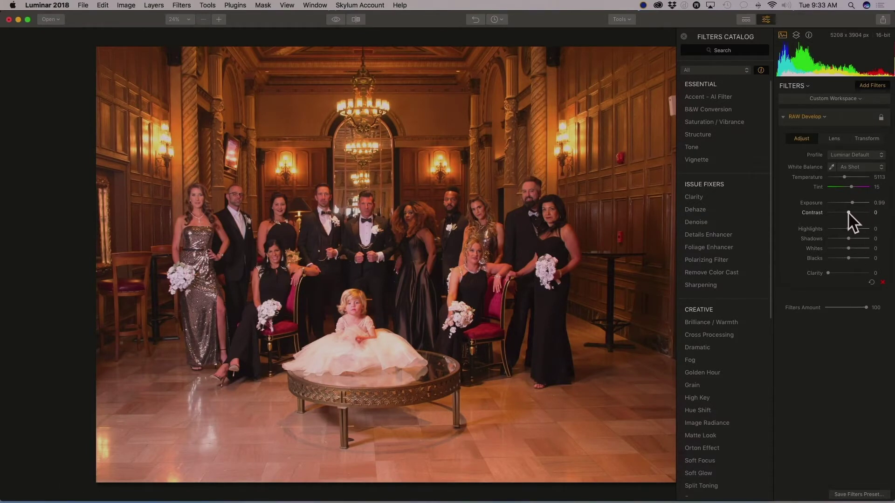
pyautogui.moveTo(848, 212); pyautogui.dragTo(846, 211)
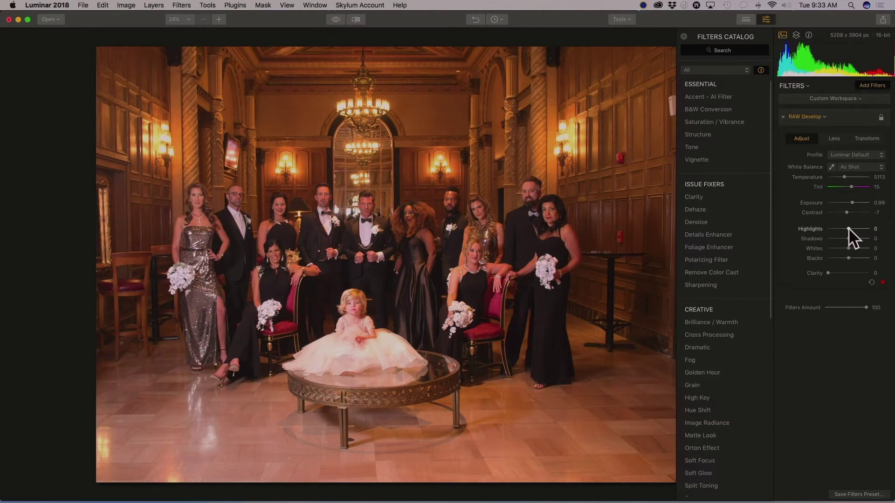
pyautogui.moveTo(848, 227); pyautogui.dragTo(816, 224)
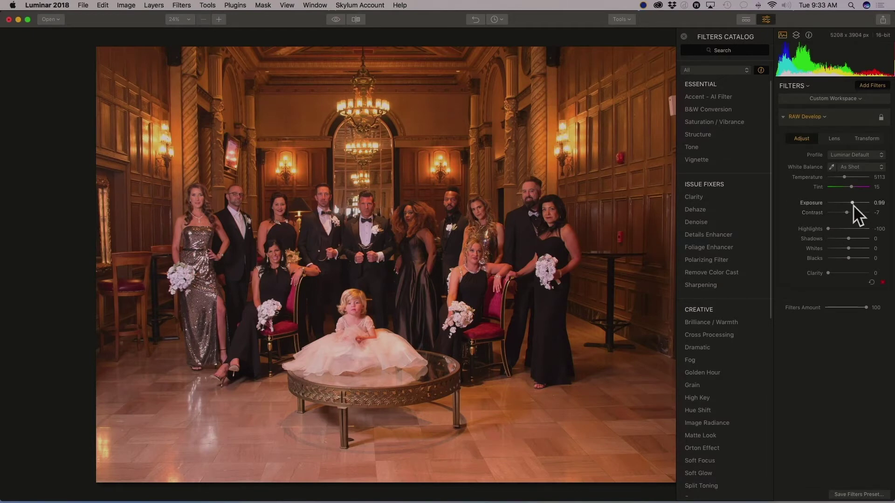
pyautogui.moveTo(852, 202); pyautogui.dragTo(850, 202)
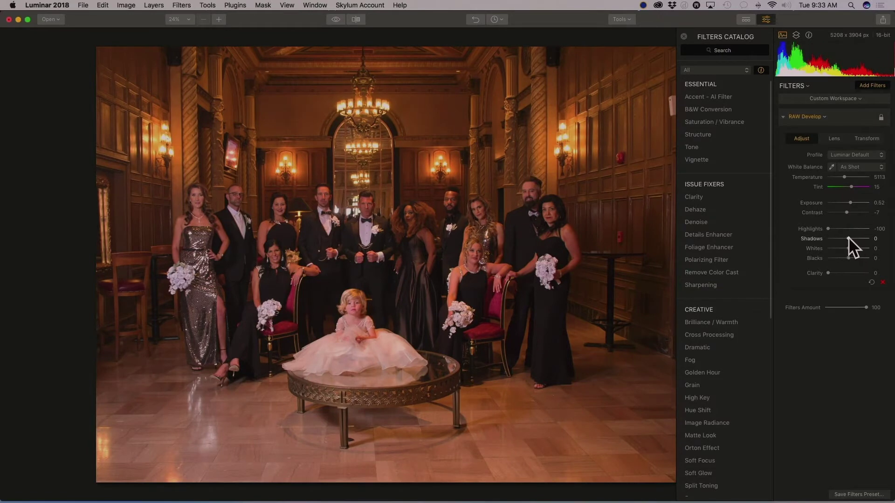
pyautogui.moveTo(848, 236); pyautogui.dragTo(849, 208)
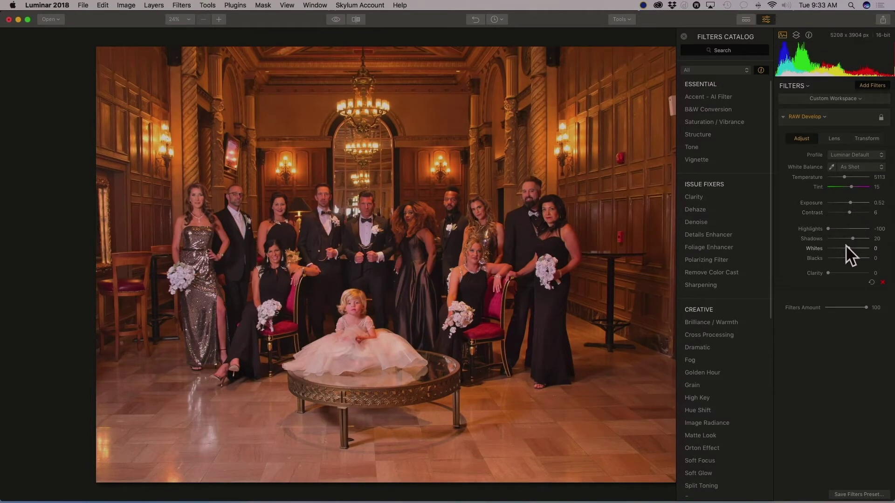
pyautogui.moveTo(847, 248)
pyautogui.mouseDown()
pyautogui.moveTo(831, 247)
pyautogui.moveTo(846, 248)
pyautogui.mouseUp()
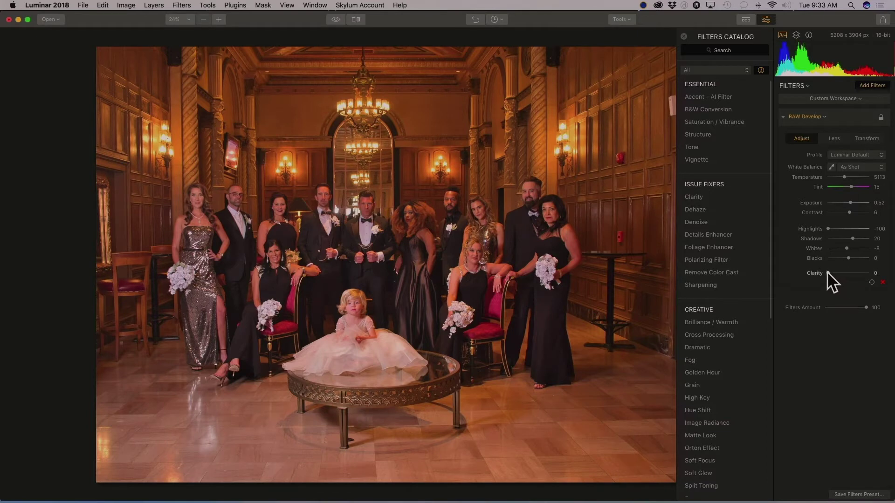
# Try Clarity at 70 in RAW Develop and reset it to 0
pyautogui.moveTo(827, 274); pyautogui.dragTo(856, 272)
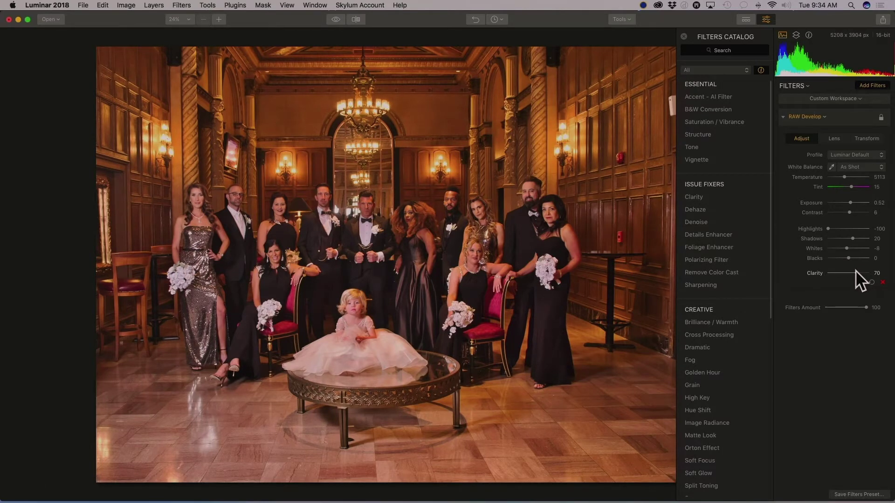
pyautogui.doubleClick(855, 272)
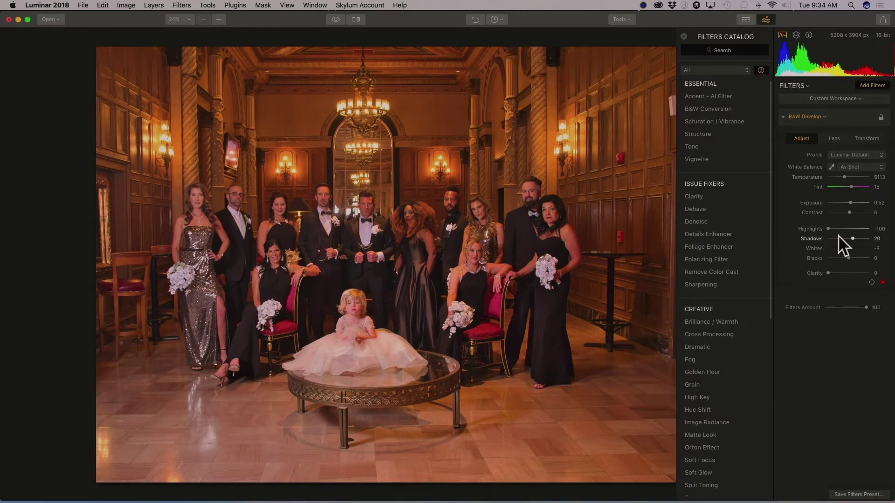
# Crop the photo to a 5:4 aspect ratio around the group, about 4242 x 3394 px, trimming the empty room edges
pyautogui.click(630, 19)
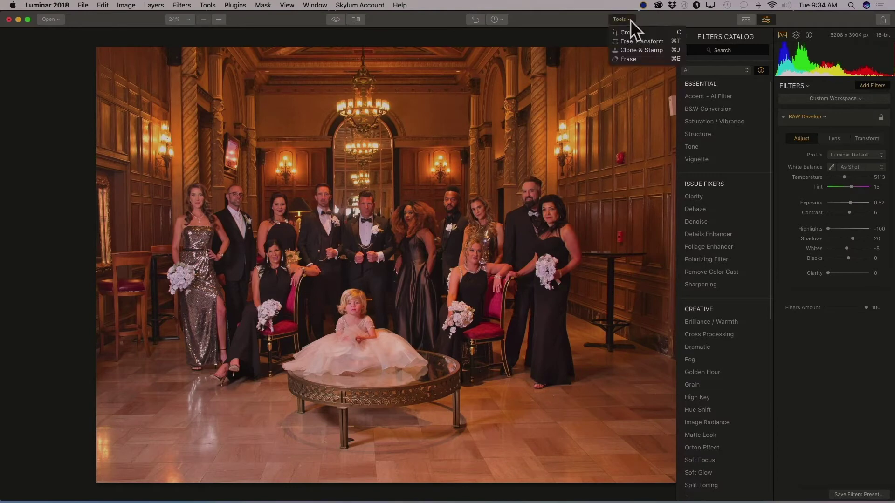
pyautogui.click(634, 32)
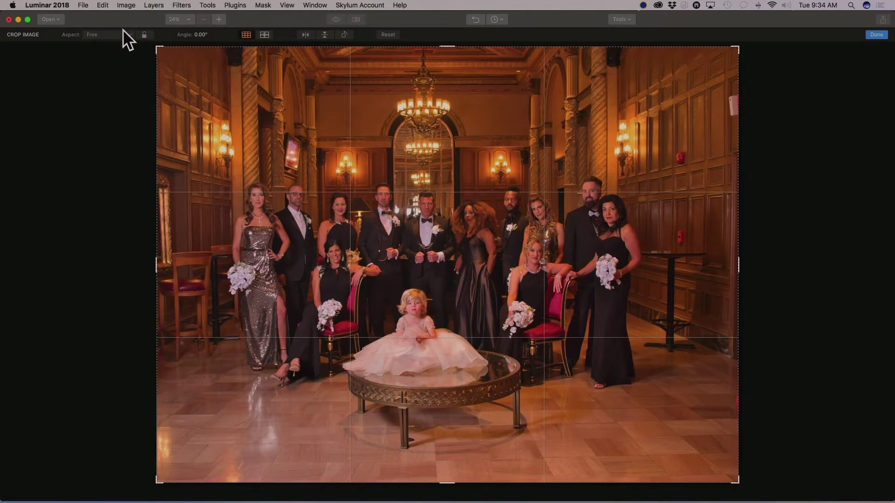
pyautogui.moveTo(157, 48); pyautogui.dragTo(181, 89)
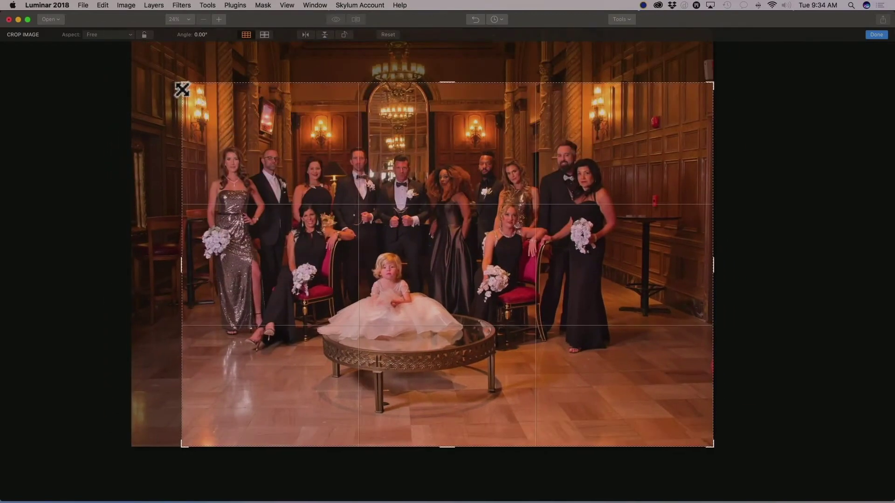
pyautogui.click(105, 35)
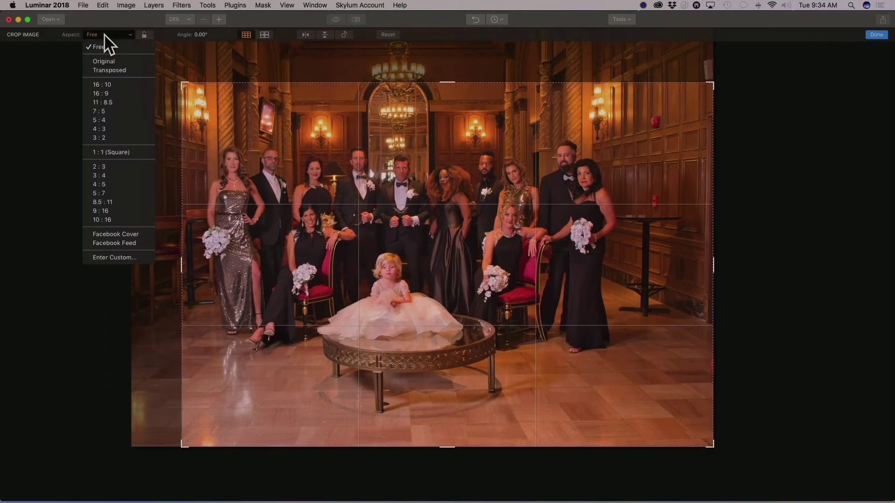
pyautogui.click(102, 119)
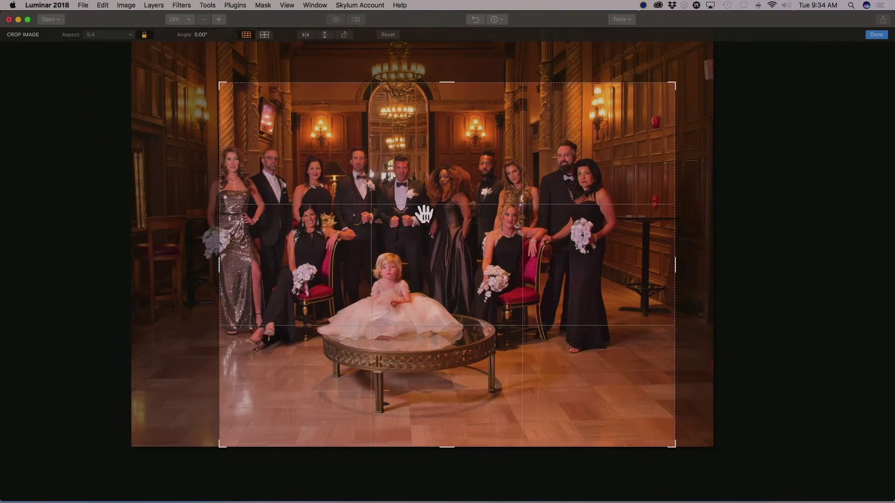
pyautogui.moveTo(427, 214); pyautogui.dragTo(473, 266)
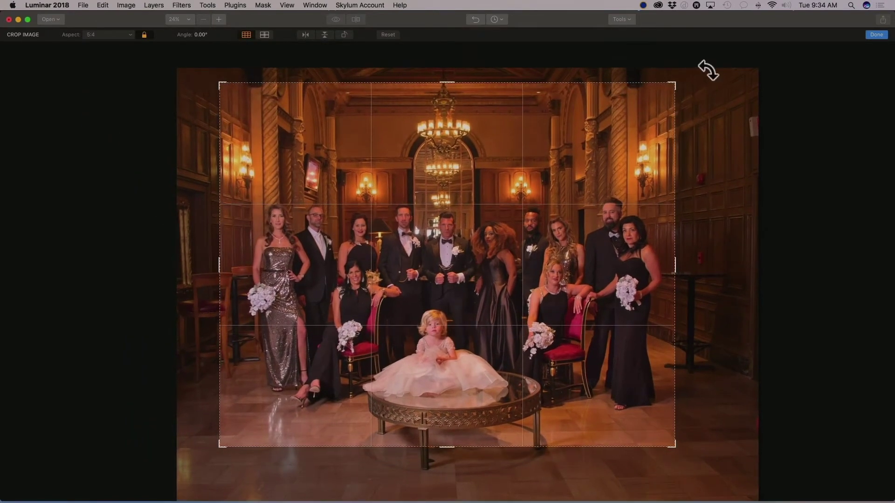
pyautogui.moveTo(675, 85); pyautogui.dragTo(685, 76)
pyautogui.moveTo(651, 130)
pyautogui.mouseDown()
pyautogui.moveTo(661, 132)
pyautogui.moveTo(662, 119)
pyautogui.mouseUp()
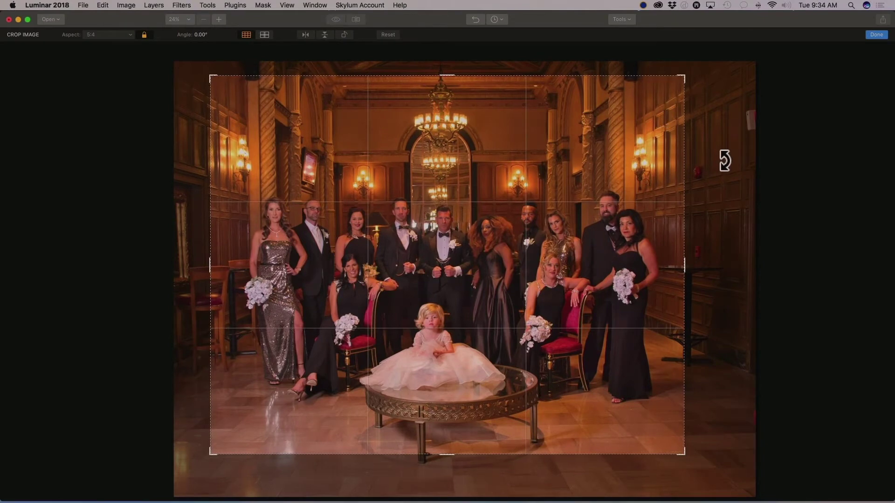
pyautogui.moveTo(655, 168); pyautogui.dragTo(657, 172)
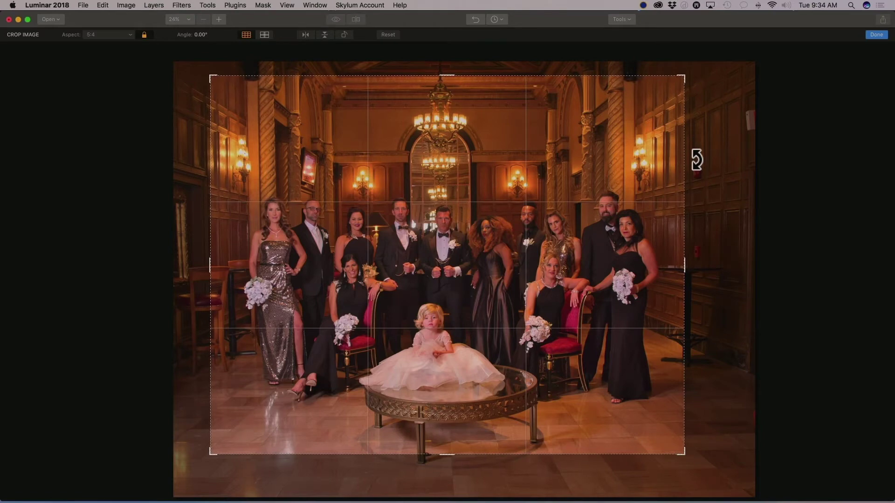
pyautogui.click(874, 35)
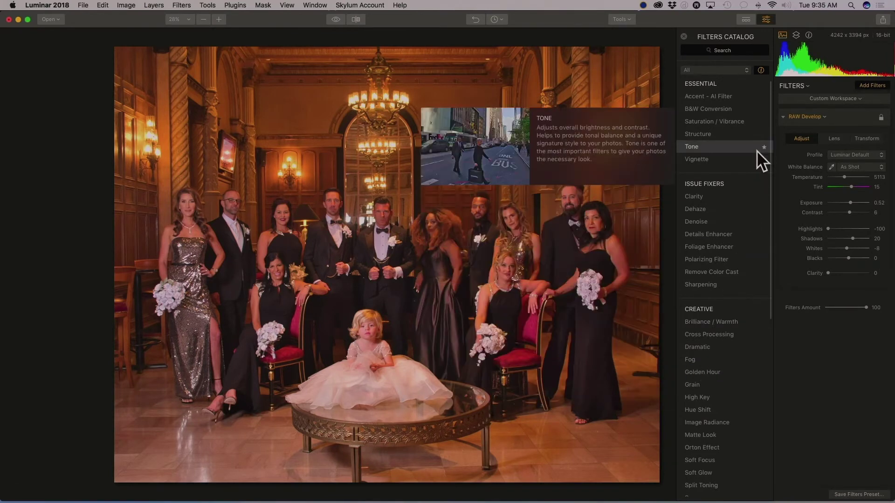
# Add an Adjustable Gradient filter with a gradient mask rising from the floor's lower-left corner, and set its Bottom Exposure to -100 and Vibrance to 100
pyautogui.scroll(-10, 725, 160)
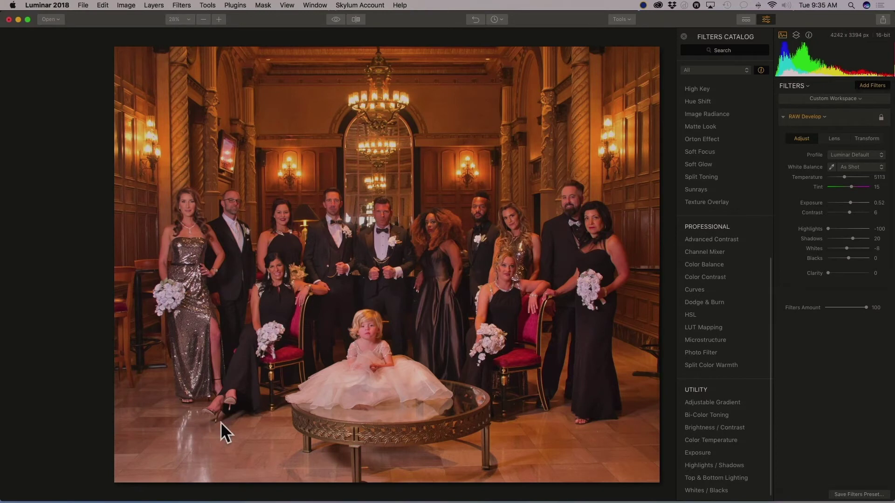
pyautogui.click(733, 402)
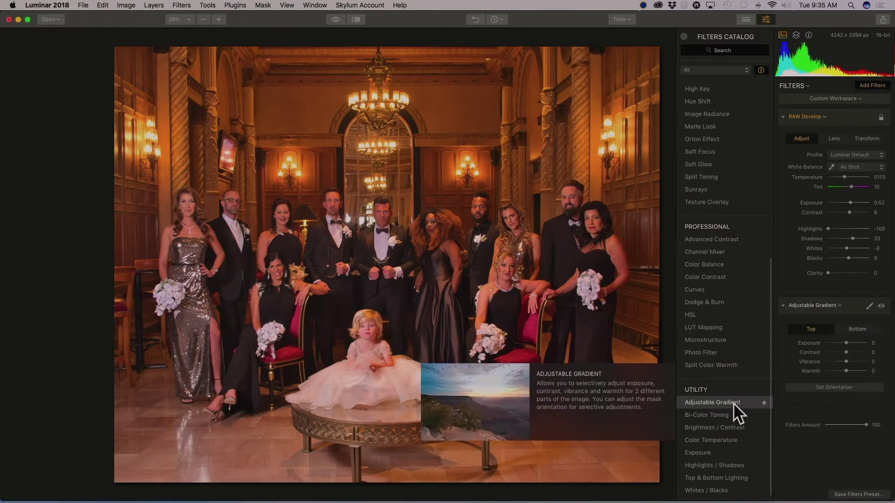
pyautogui.click(868, 306)
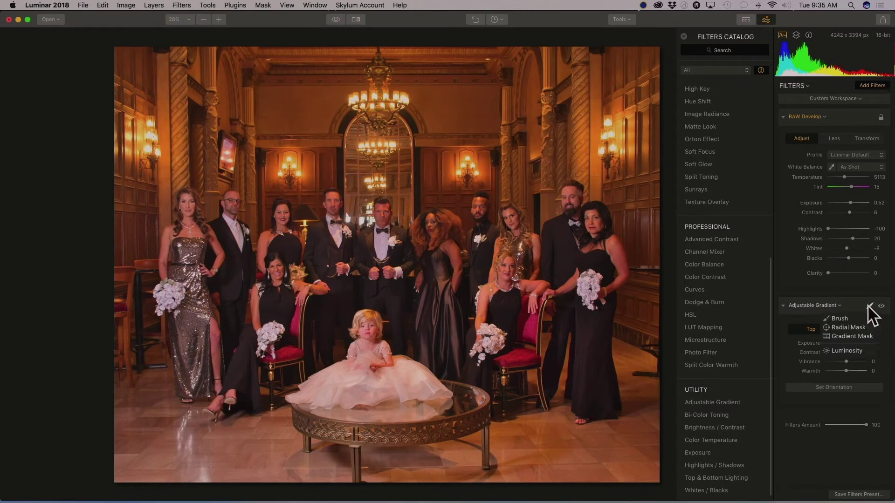
pyautogui.click(868, 336)
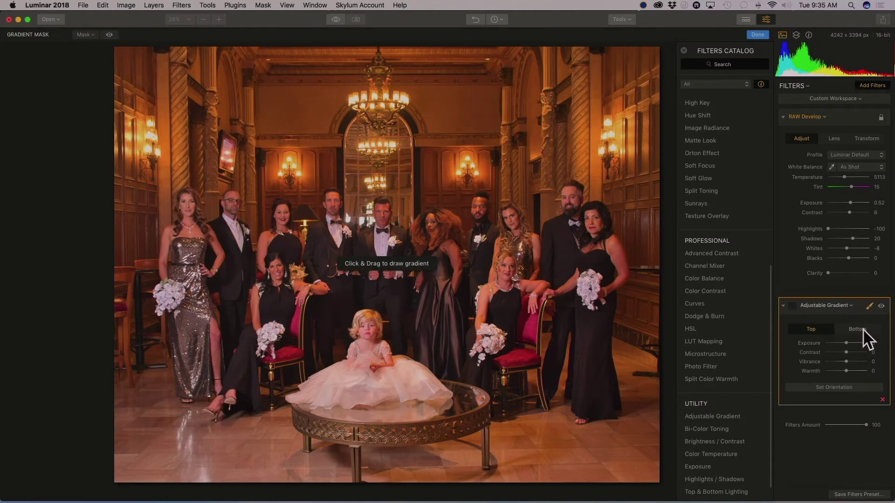
pyautogui.click(862, 329)
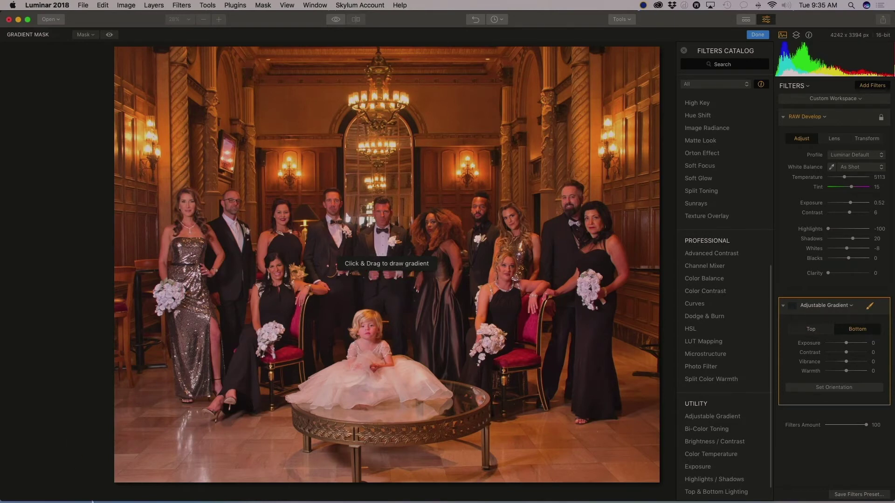
pyautogui.moveTo(122, 480); pyautogui.dragTo(196, 287)
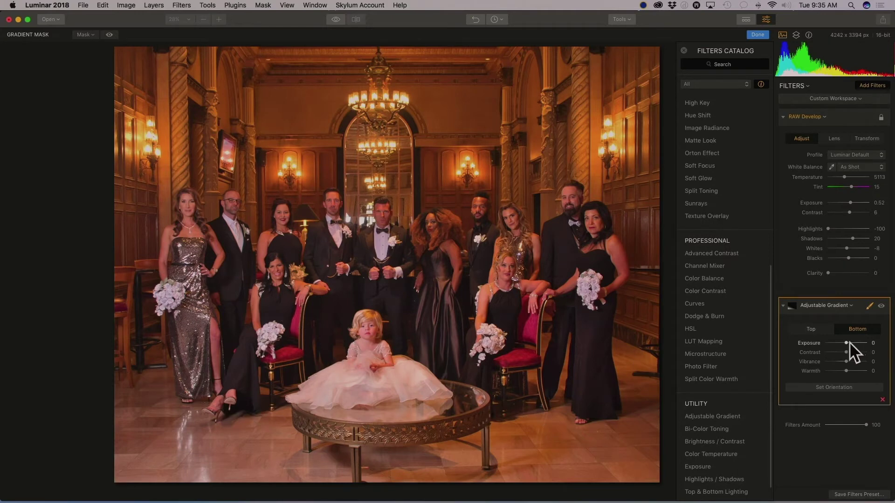
pyautogui.moveTo(845, 342); pyautogui.dragTo(823, 342)
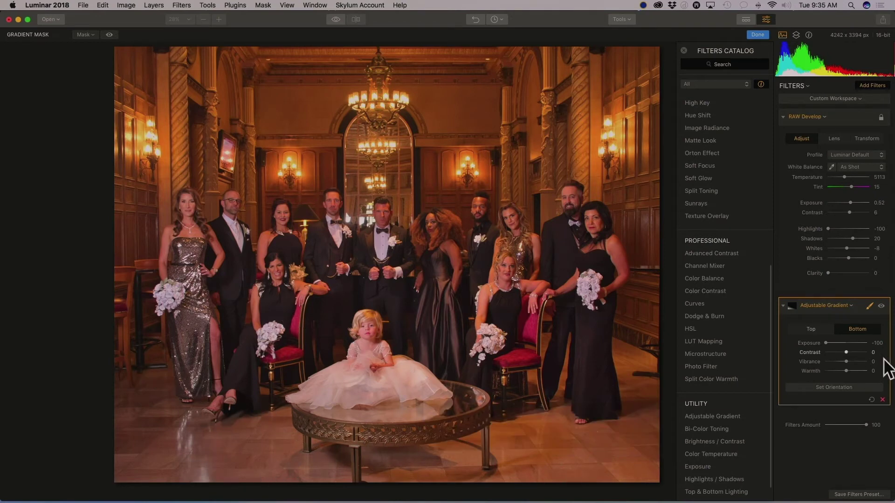
pyautogui.moveTo(845, 359); pyautogui.dragTo(865, 360)
# Add a second Adjustable Gradient masked from the ceiling down to the standing group's heads, centred near the chandelier, with Top Exposure at -59
pyautogui.click(730, 415)
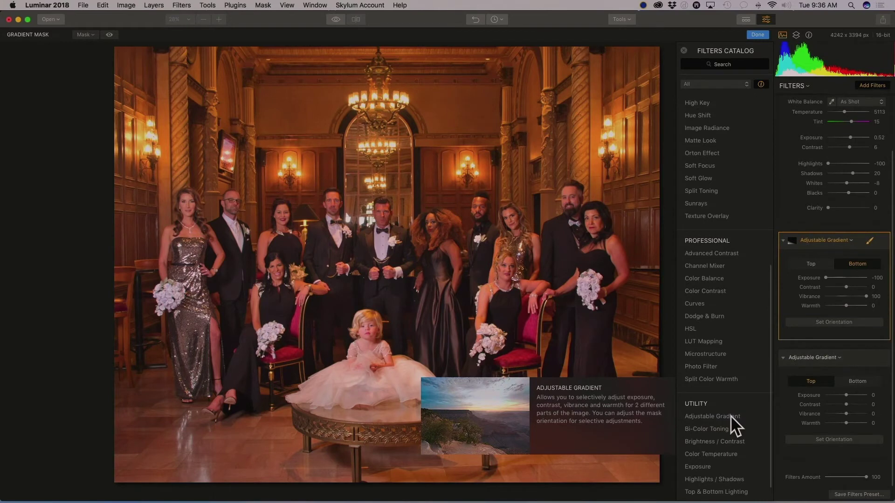
pyautogui.click(869, 359)
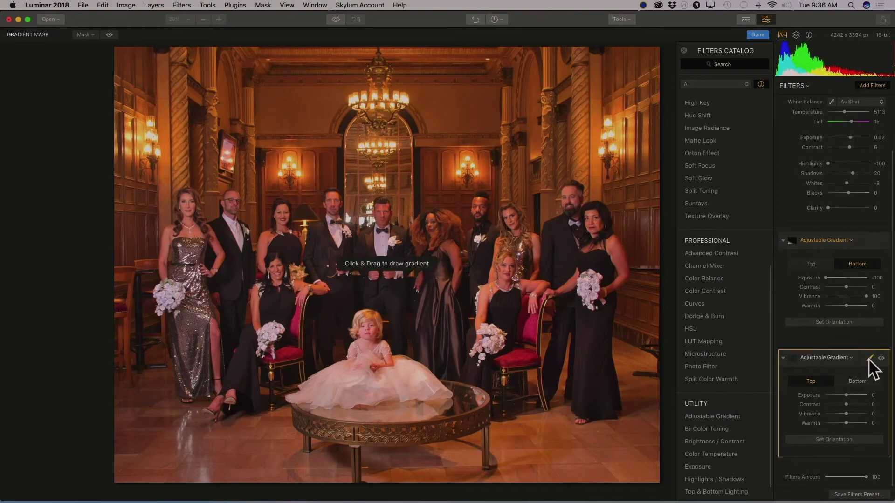
pyautogui.click(869, 359)
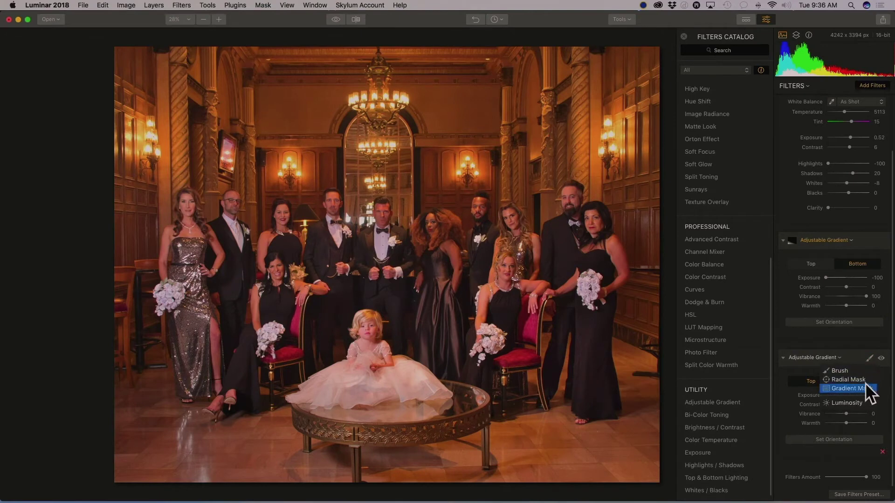
pyautogui.click(864, 388)
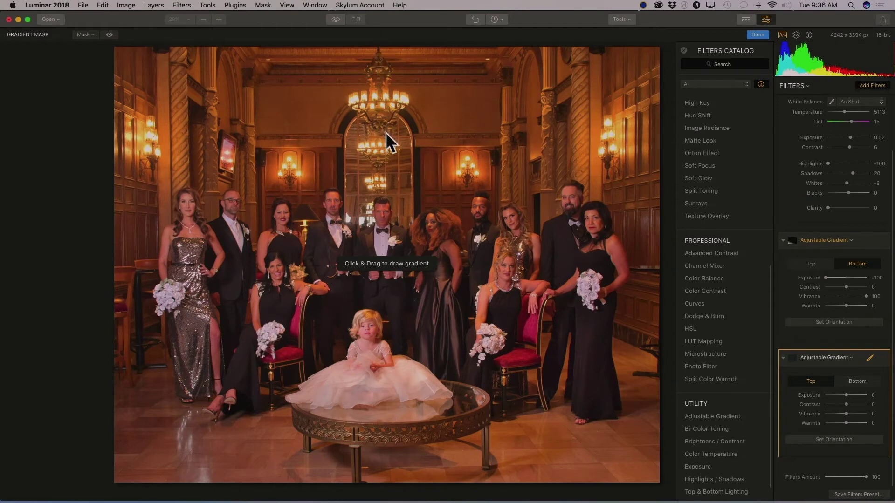
pyautogui.moveTo(376, 53); pyautogui.dragTo(375, 181)
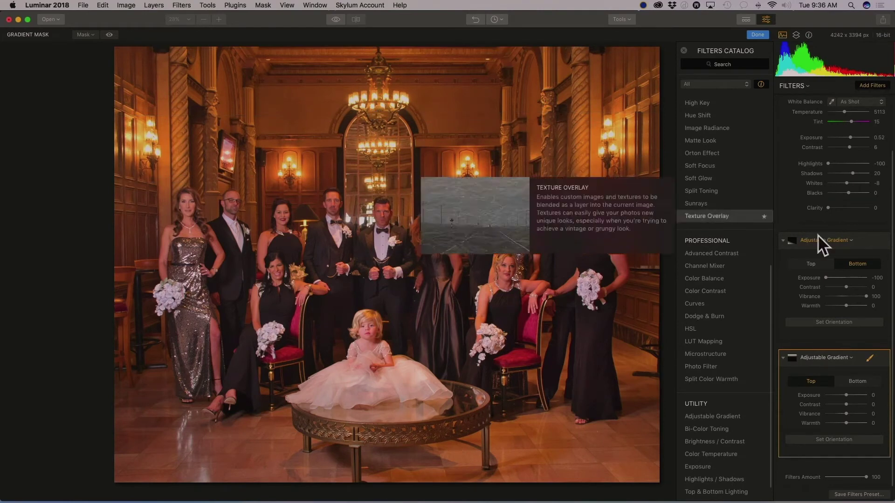
pyautogui.moveTo(845, 394); pyautogui.dragTo(829, 393)
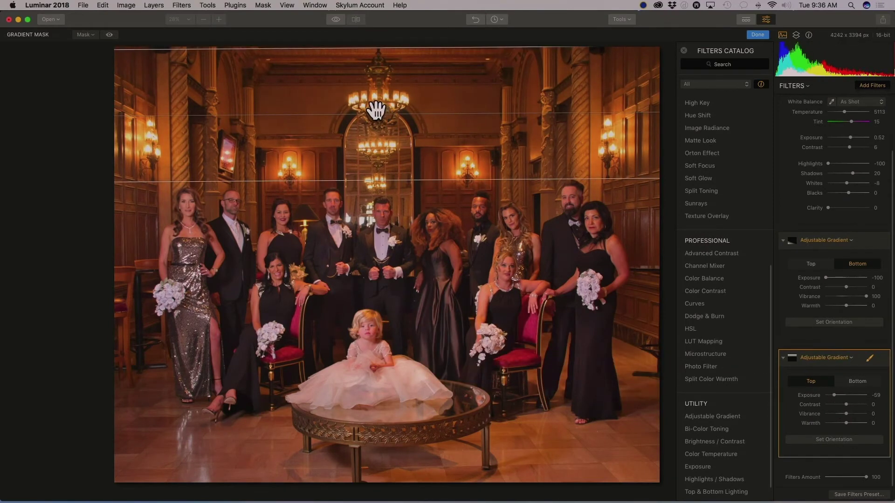
pyautogui.moveTo(374, 112); pyautogui.dragTo(362, 141)
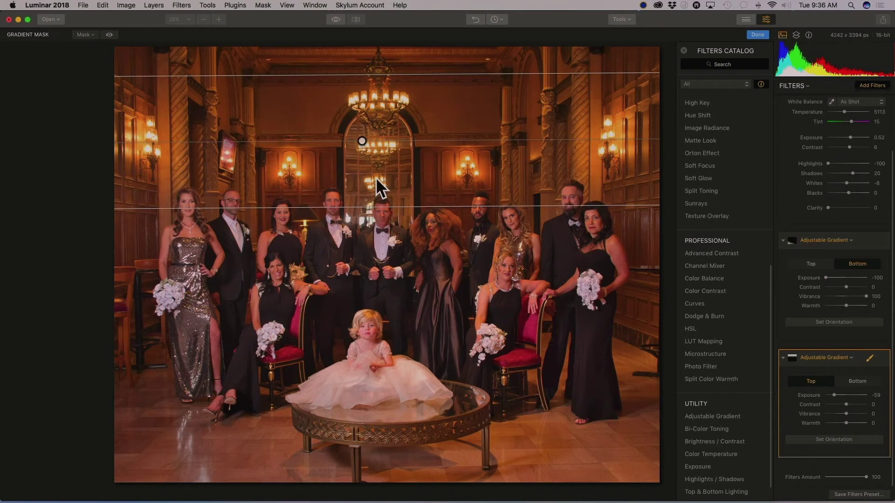
pyautogui.moveTo(362, 140); pyautogui.dragTo(383, 130)
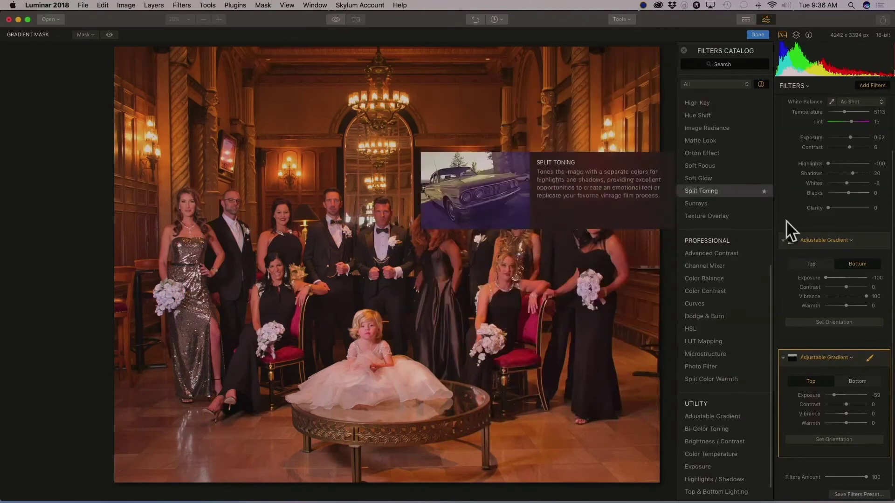
# Add a post-crop Vignette filter with Amount -67, Size 61, Roundness -6 and Feather -53
pyautogui.moveTo(875, 371)
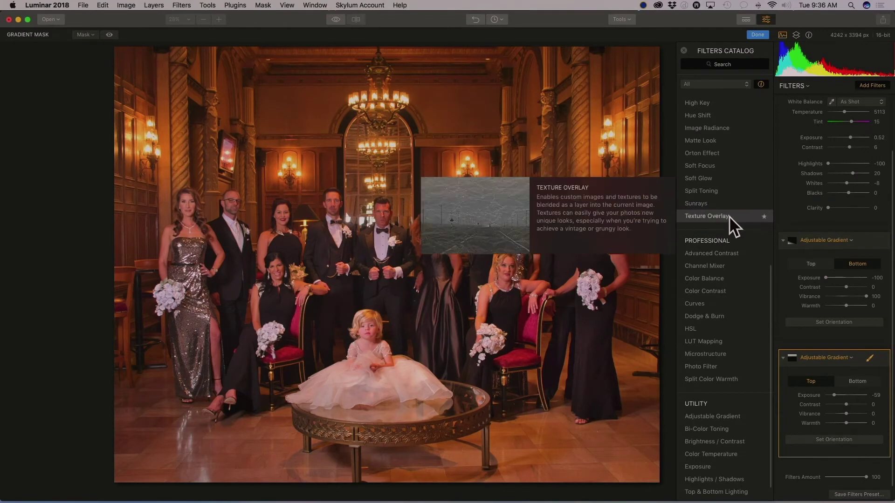
pyautogui.scroll(-1, 723, 212)
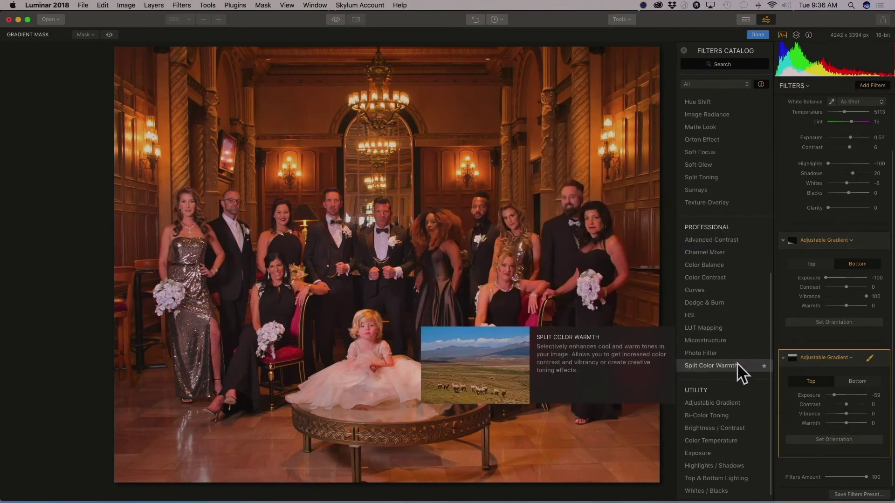
pyautogui.scroll(5, 724, 407)
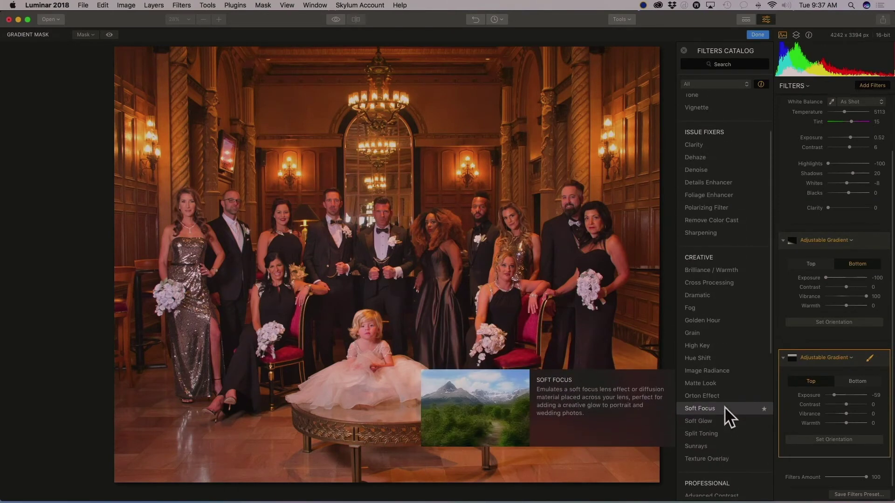
pyautogui.scroll(2, 724, 407)
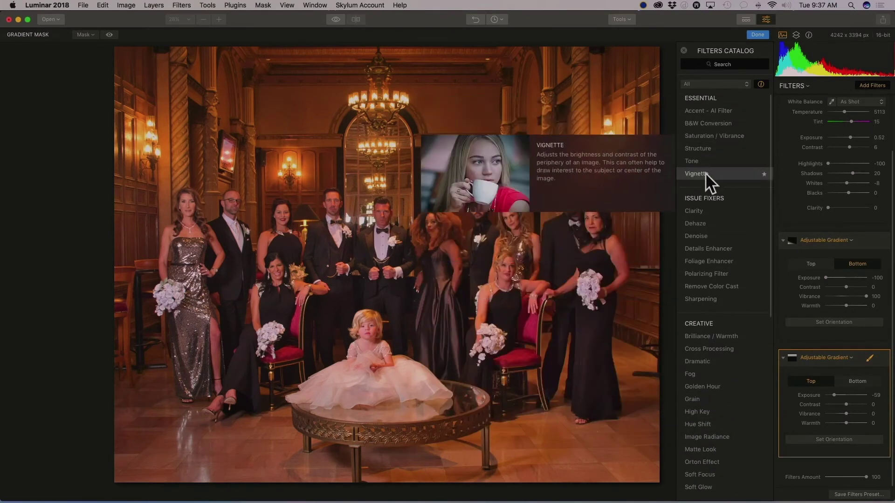
pyautogui.click(706, 173)
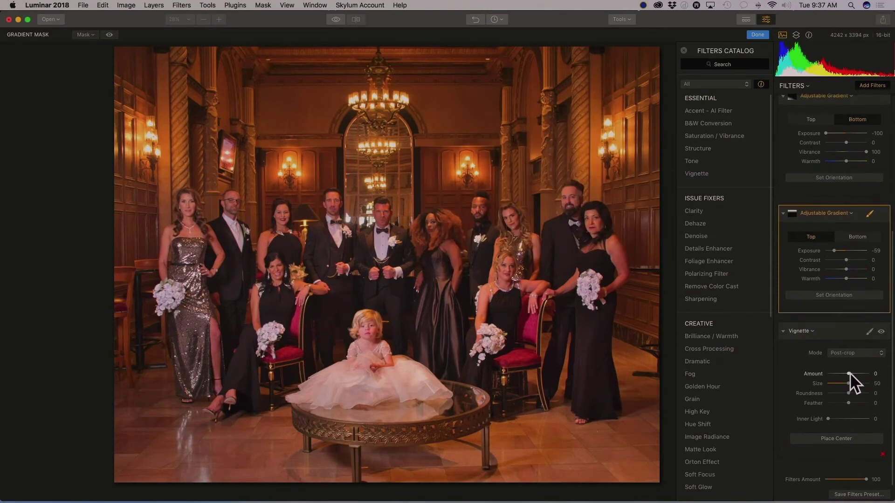
pyautogui.moveTo(848, 373); pyautogui.dragTo(834, 372)
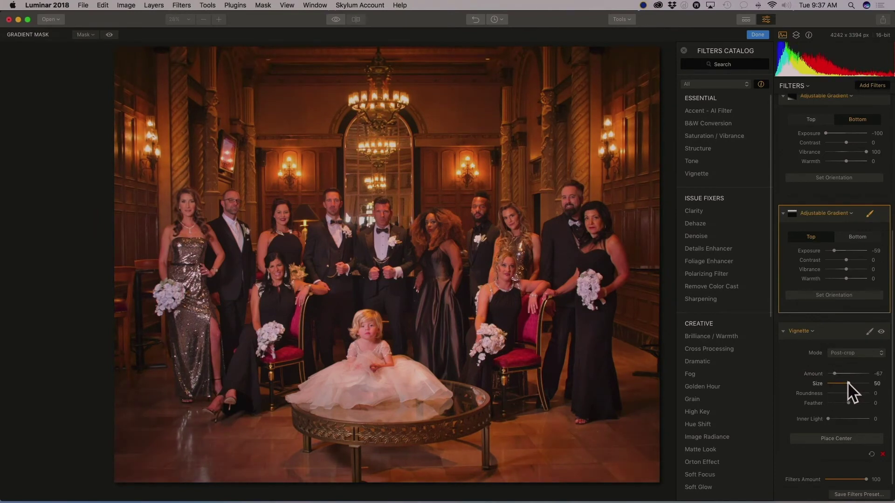
pyautogui.moveTo(848, 383)
pyautogui.mouseDown()
pyautogui.moveTo(864, 403)
pyautogui.moveTo(833, 403)
pyautogui.moveTo(833, 391)
pyautogui.moveTo(870, 393)
pyautogui.moveTo(846, 390)
pyautogui.mouseUp()
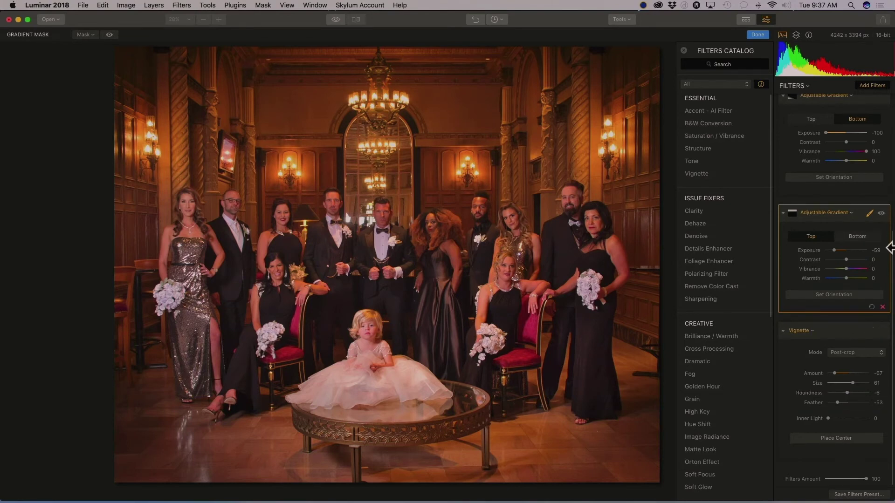
# Compare the edit with the photo's Original history state, and return to the latest Vignette Roundness state
pyautogui.click(494, 19)
pyautogui.scroll(-5, 502, 81)
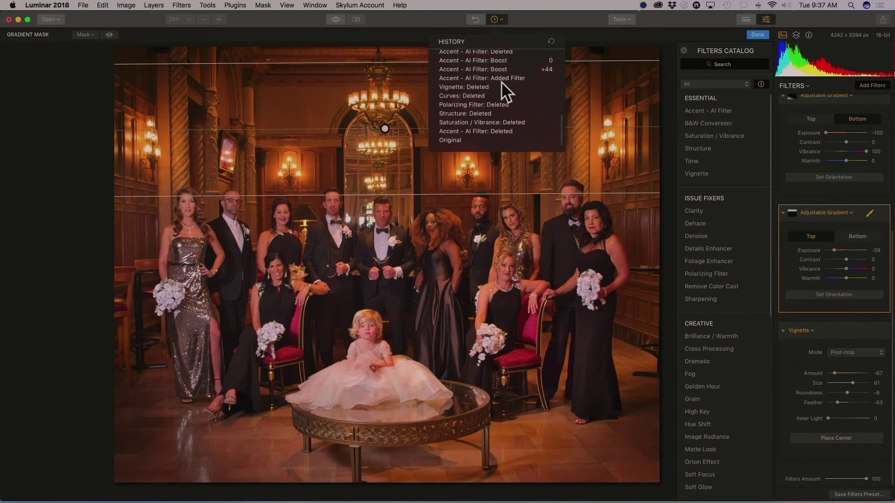
pyautogui.click(502, 141)
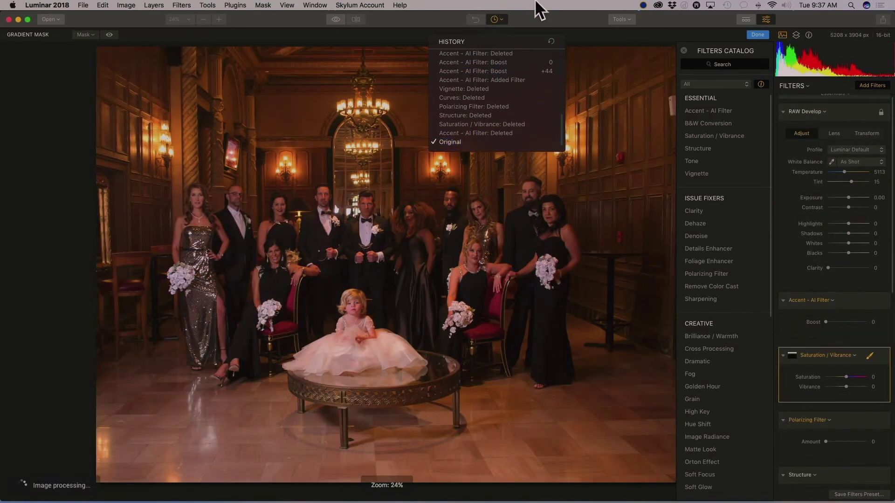
pyautogui.scroll(2, 515, 86)
pyautogui.scroll(-4, 515, 84)
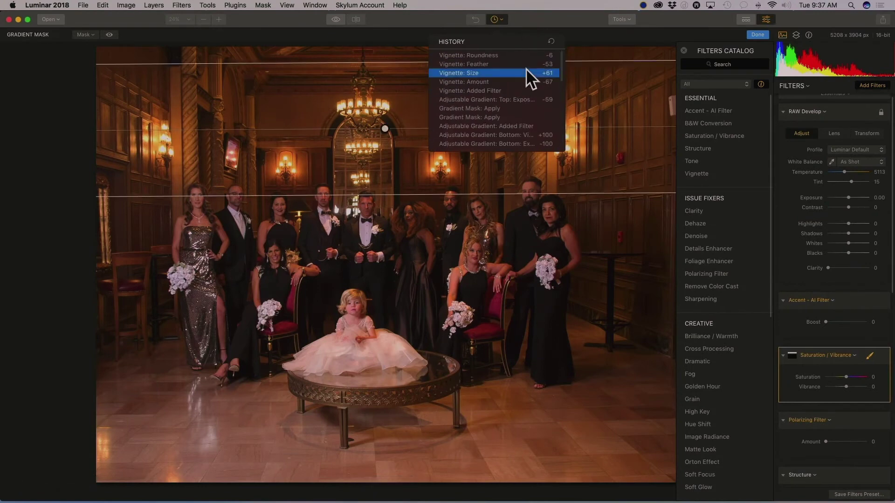
pyautogui.click(496, 53)
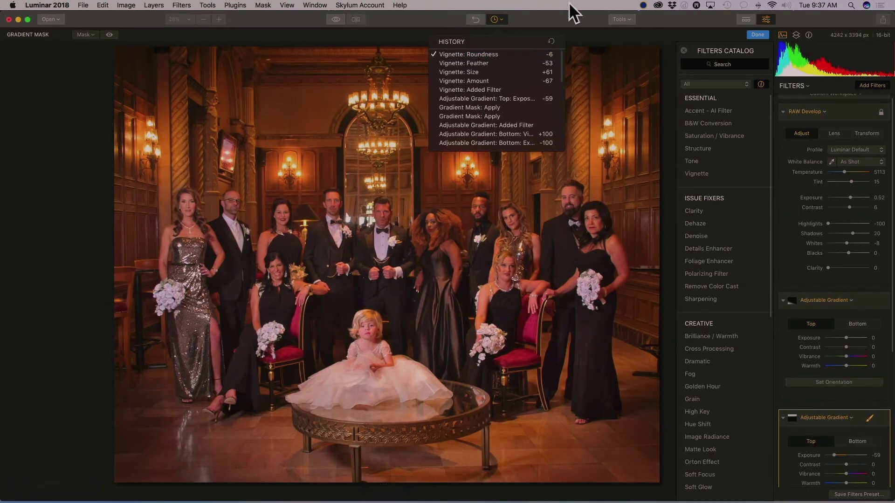
# Close the history list, move the window to bring the export control fully into view, and finish the gradient mask editing
pyautogui.click(570, 10)
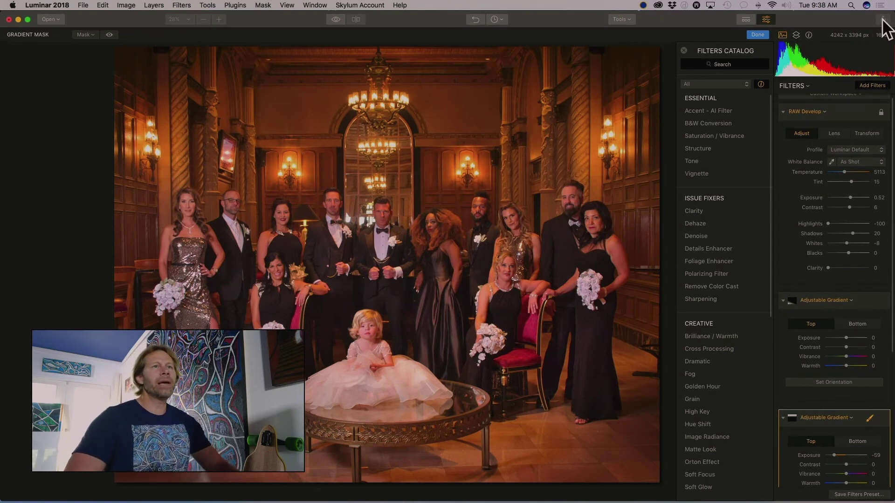
pyautogui.moveTo(834, 14); pyautogui.dragTo(815, 13)
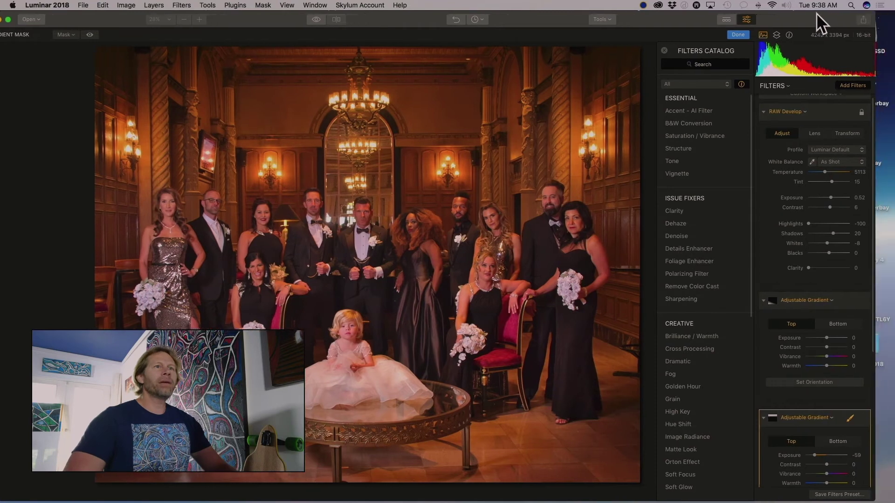
pyautogui.doubleClick(815, 20)
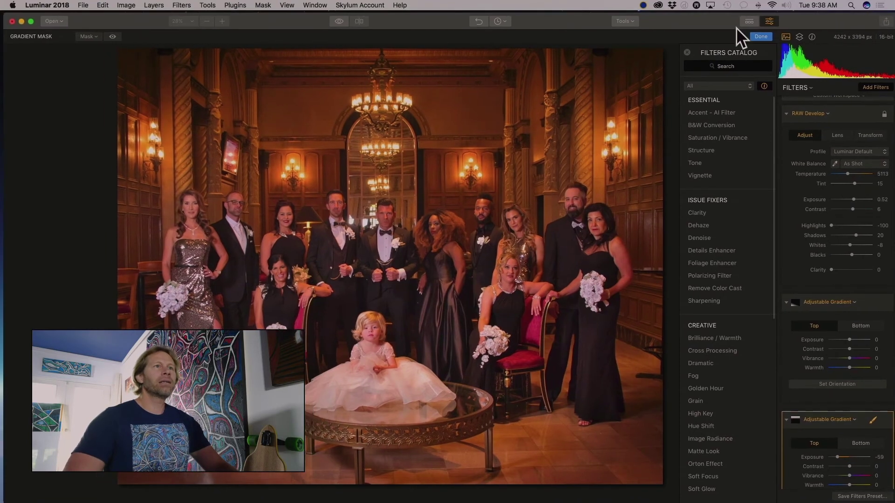
pyautogui.click(759, 36)
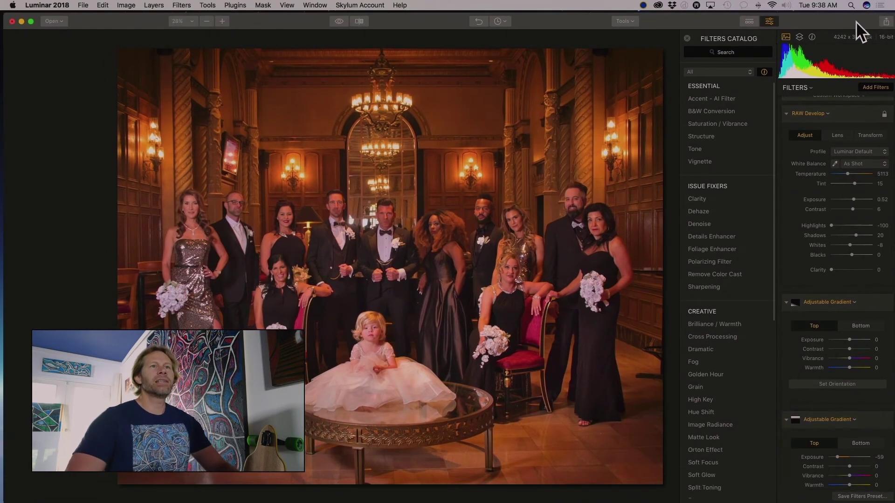
# Export the edited portrait to the Luminar 2018 folder as JPEG 00632, with Original size, sRGB, high quality and no sharpening
pyautogui.click(886, 20)
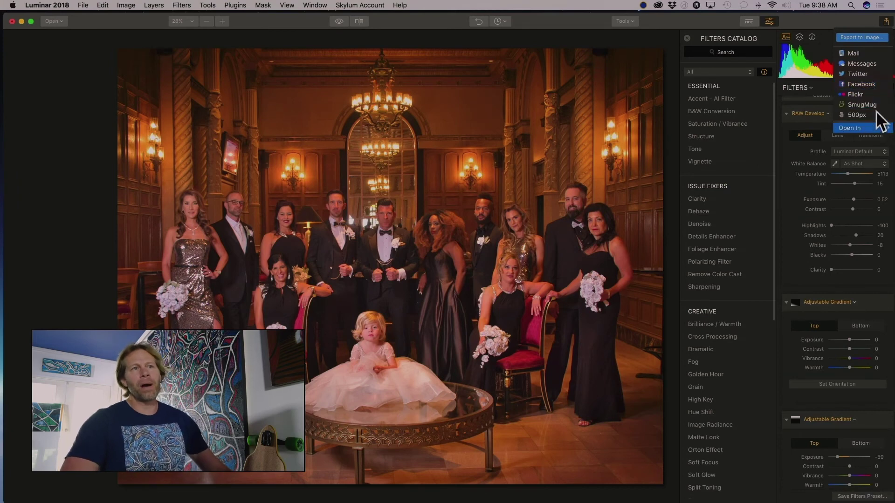
pyautogui.click(868, 37)
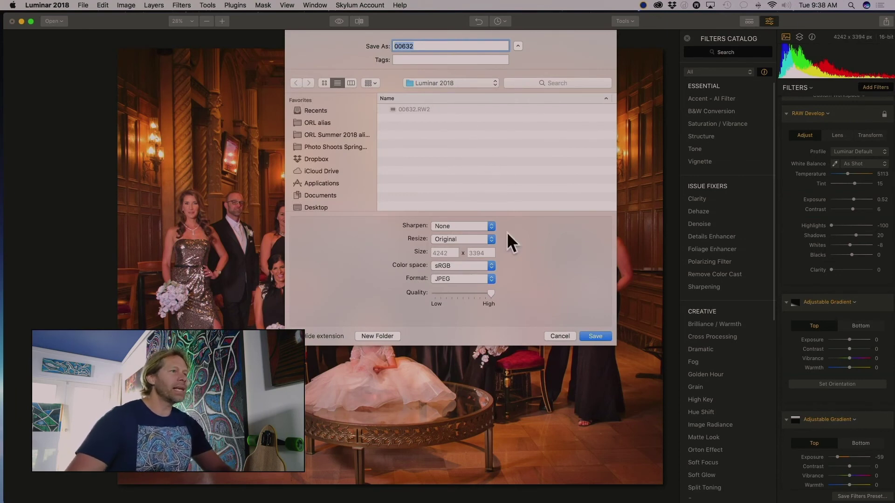
pyautogui.click(483, 238)
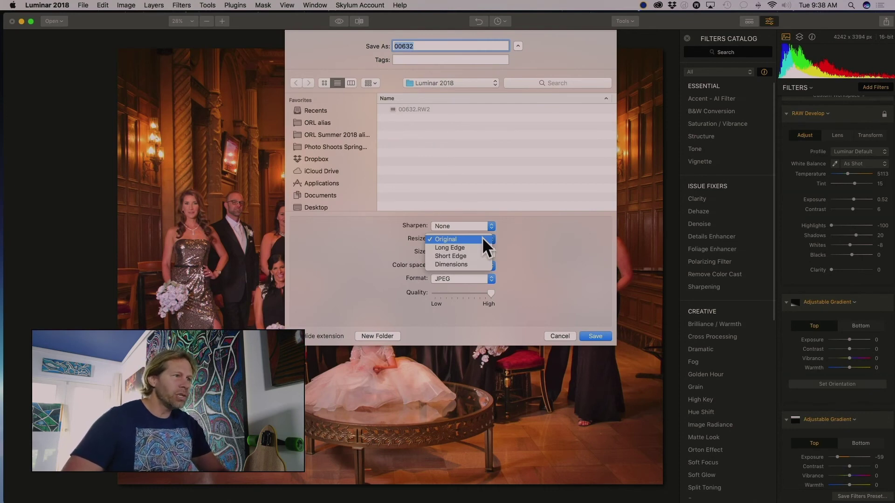
pyautogui.click(482, 238)
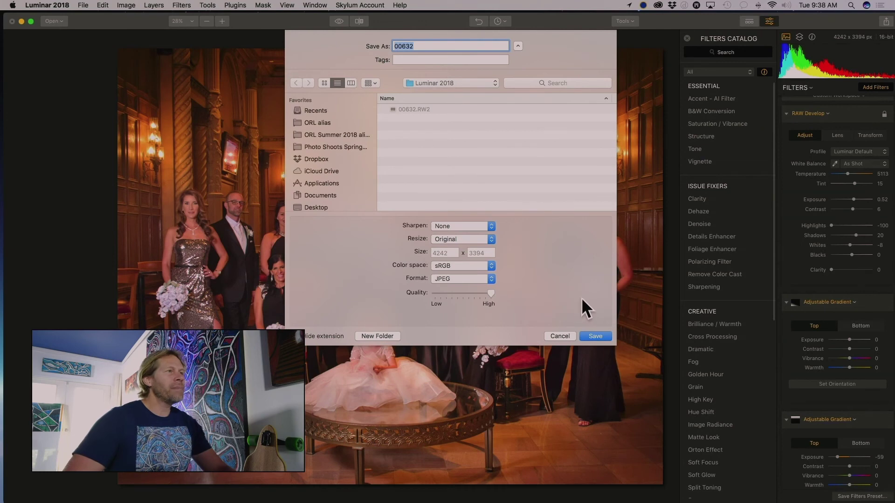
pyautogui.click(596, 336)
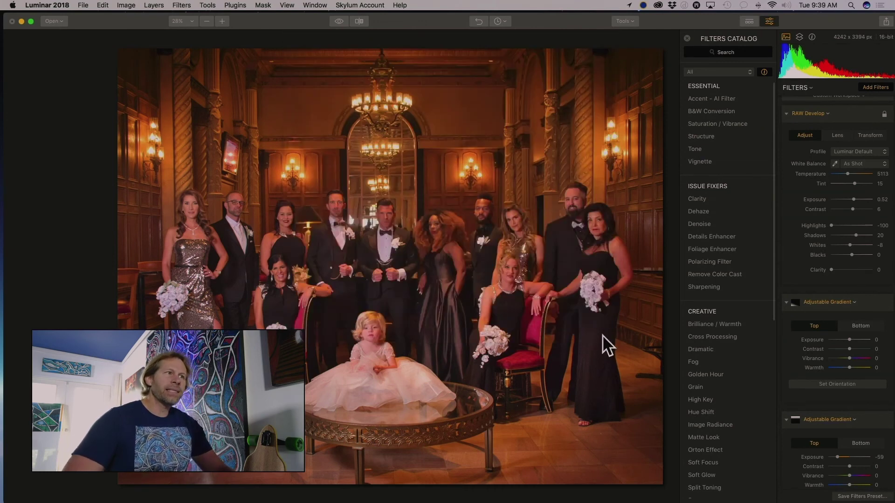
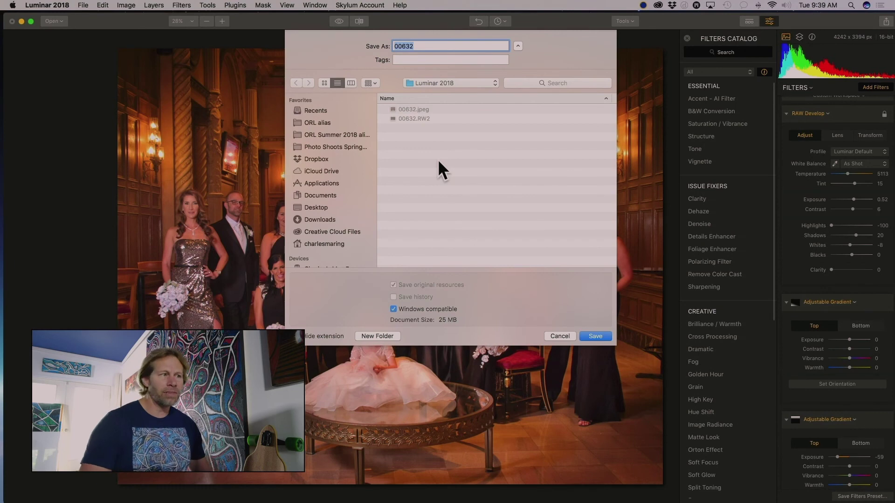
# Save the edit as Luminar document 00632 with Windows compatible off, and Save original resources and Save history on
pyautogui.click(393, 308)
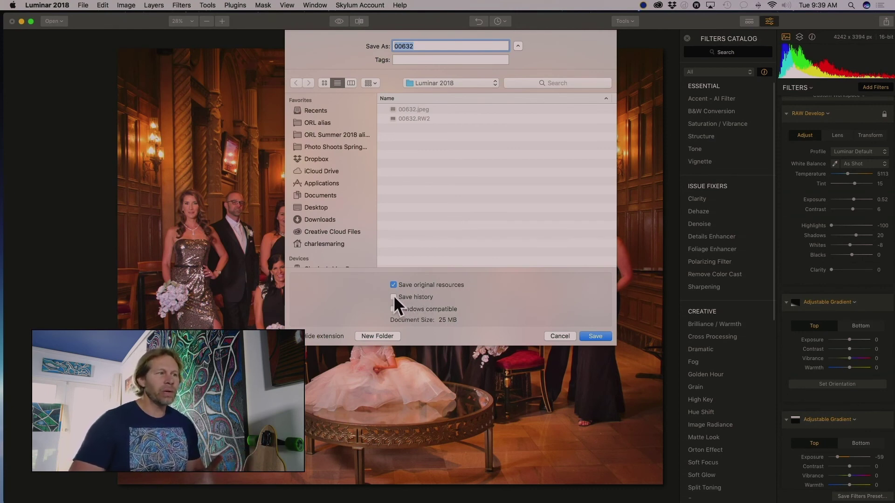
pyautogui.click(393, 297)
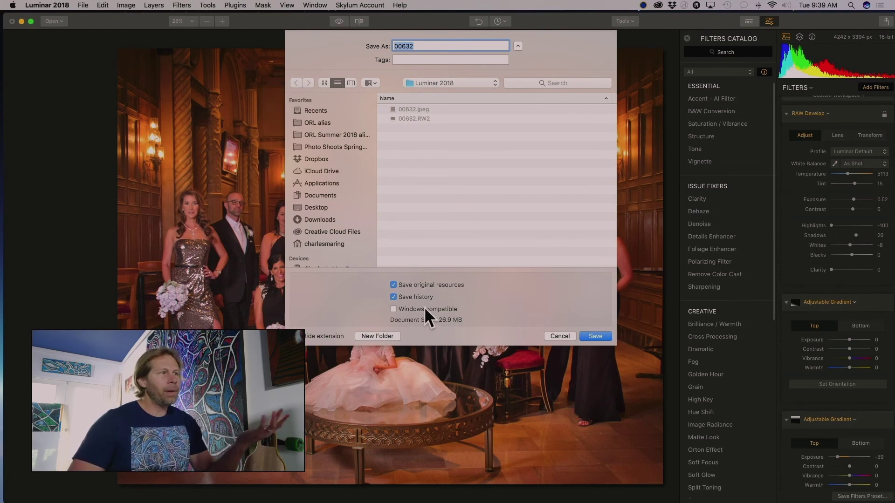
pyautogui.click(605, 337)
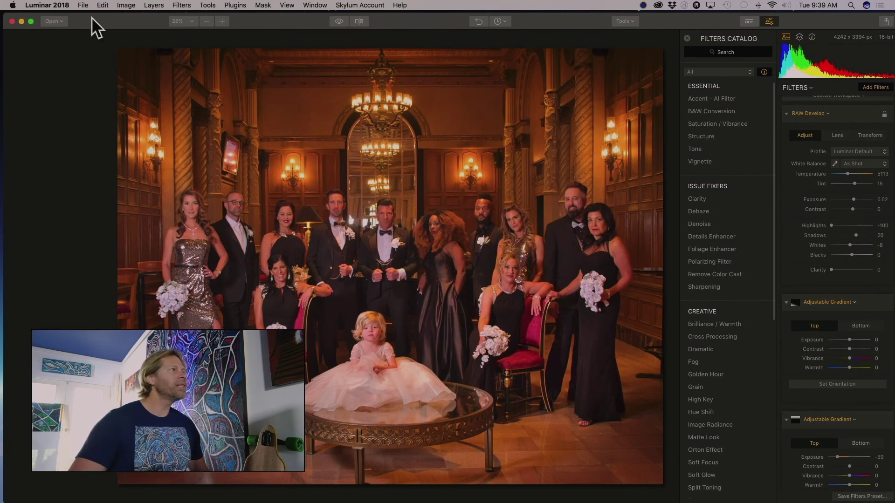
# Hide Luminar 2018 and open the Luminar 2018 folder from the desktop in Finder
pyautogui.moveTo(91, 23); pyautogui.dragTo(102, 22)
pyautogui.click(63, 5)
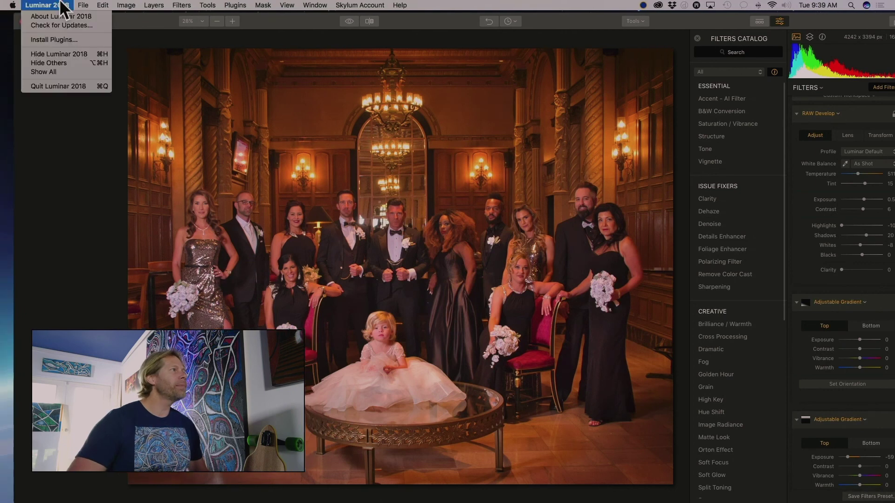
pyautogui.click(67, 54)
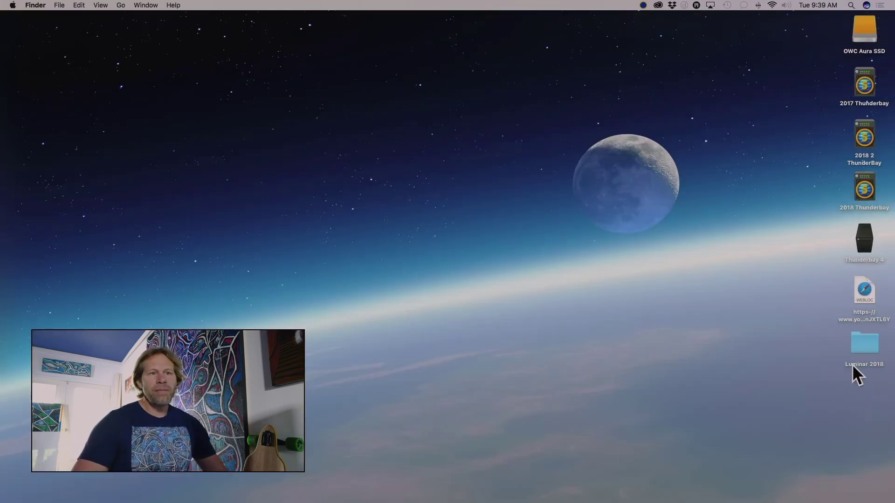
pyautogui.doubleClick(857, 344)
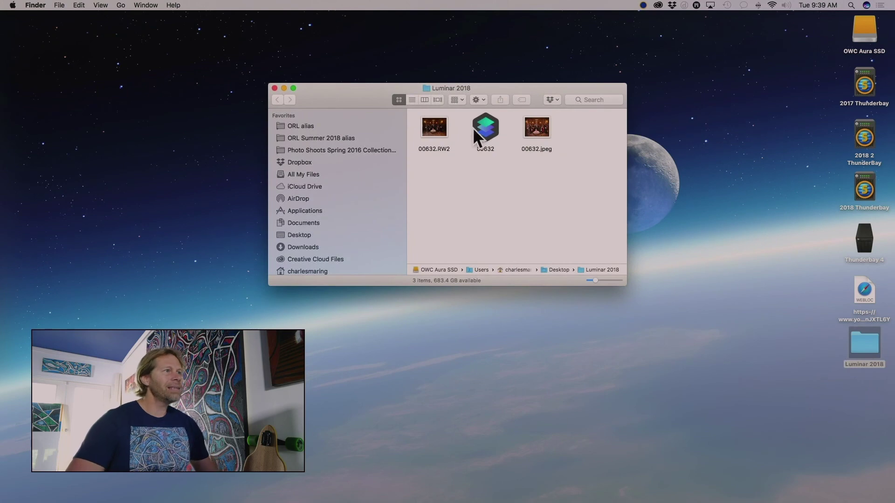
# Check the exported 00632.jpeg, the Luminar document 00632 and the raw file 00632.RW2 in the folder
pyautogui.click(541, 135)
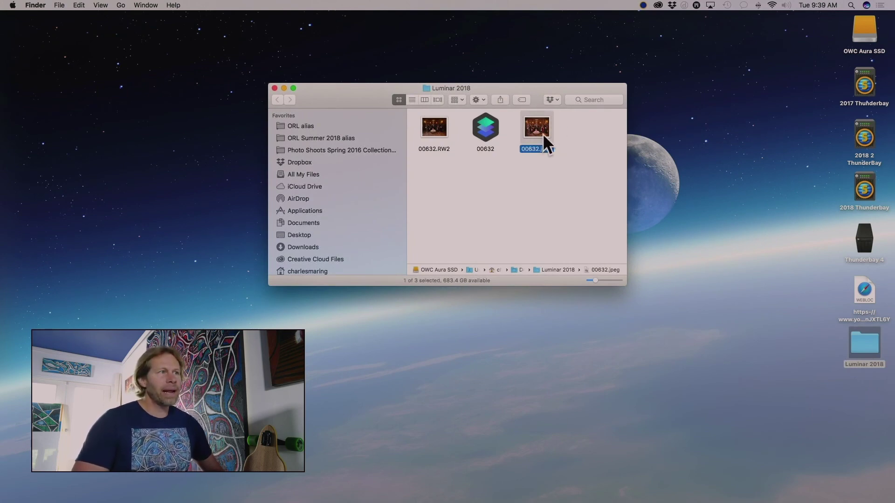
pyautogui.click(491, 130)
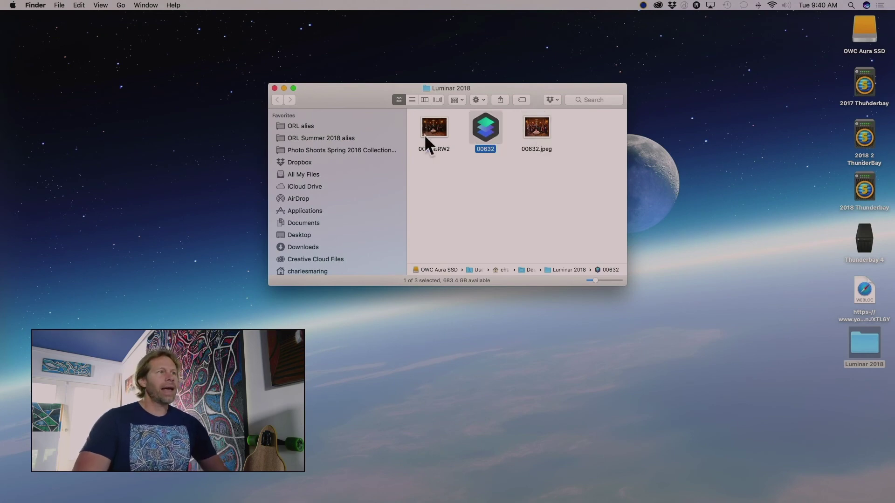
pyautogui.click(440, 135)
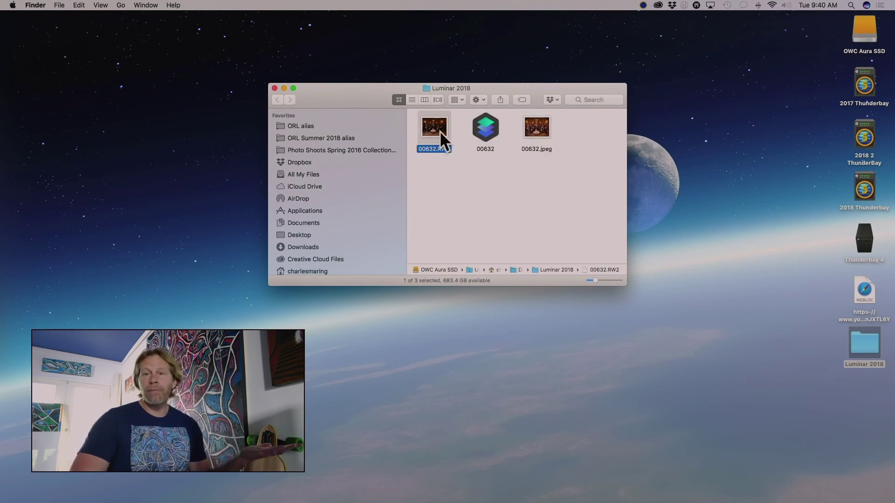